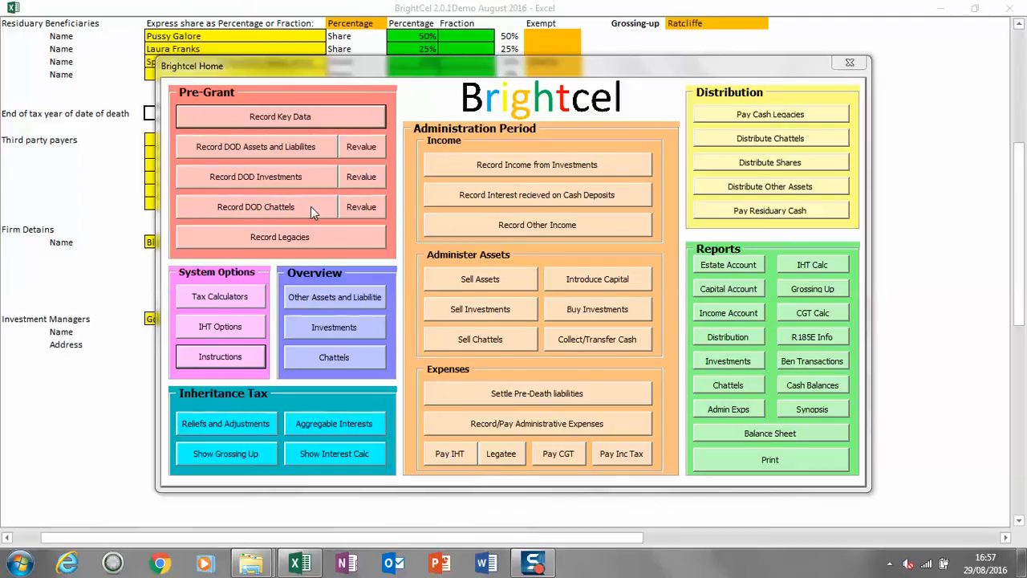
Open the date-of-death assets and liabilities record and enter Skyfall as the first real property.
left_click(280, 147)
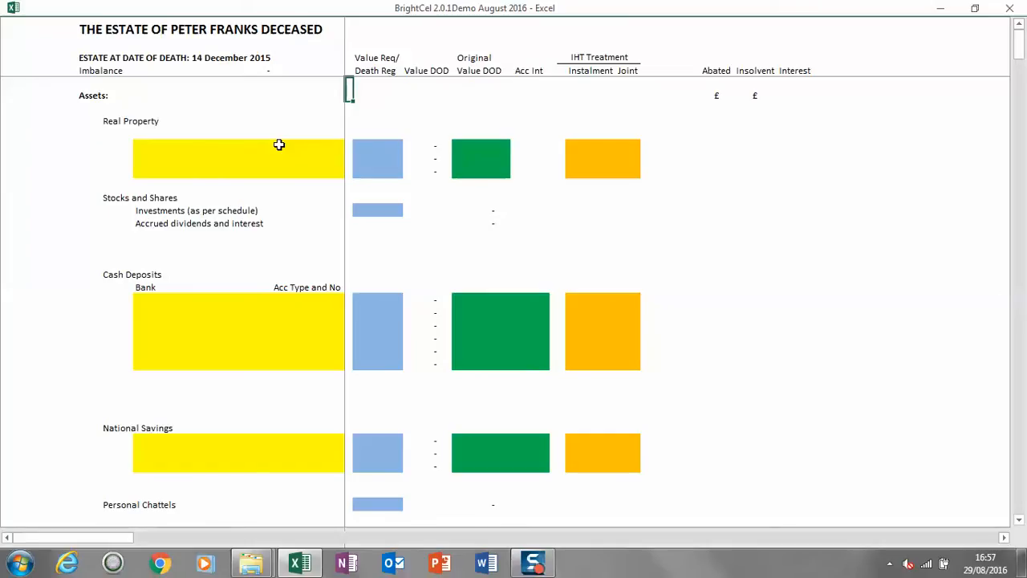
left_click(278, 144)
left_click(228, 146)
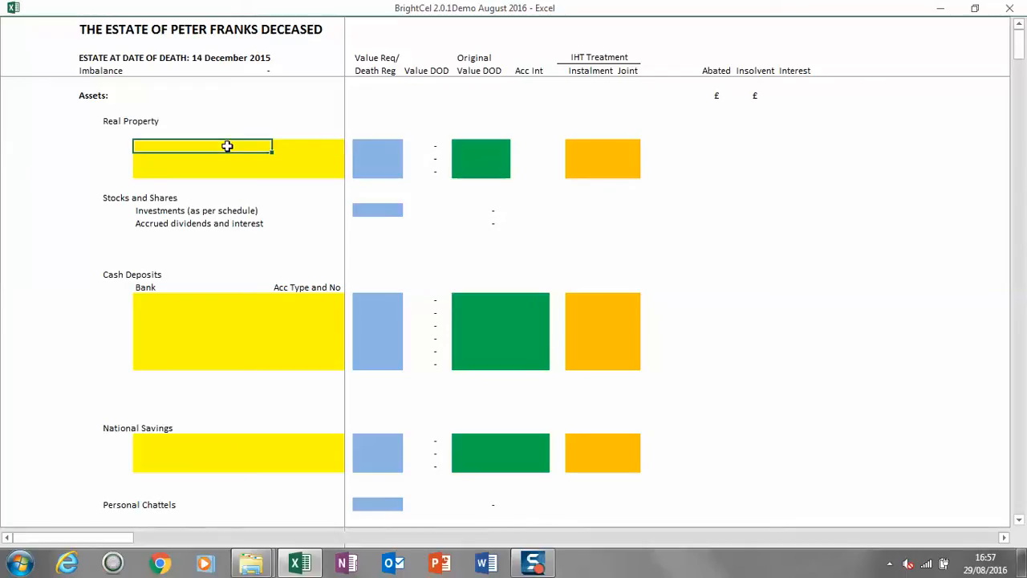
type("S")
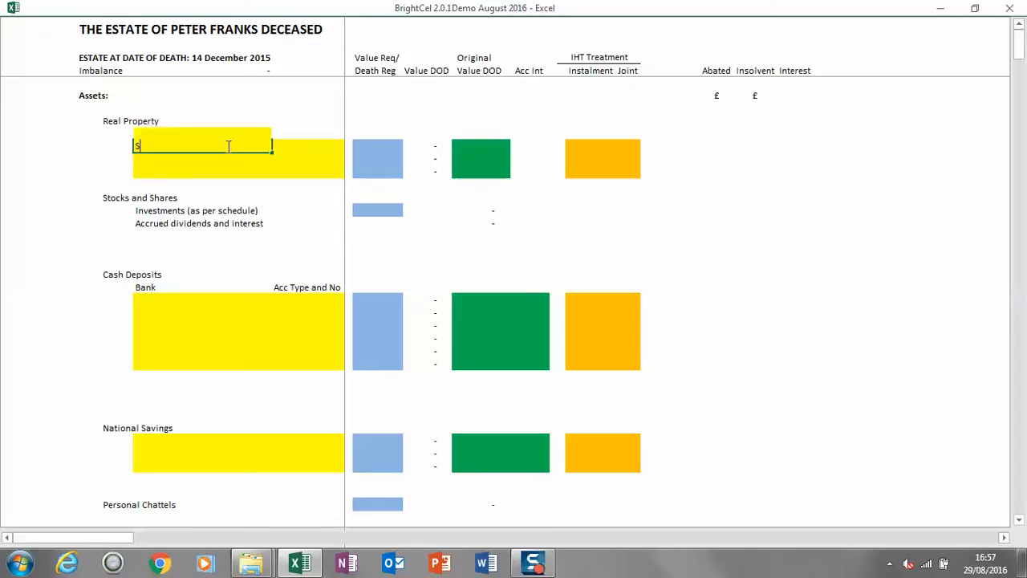
type("kyfall")
key("Tab")
key("Tab")
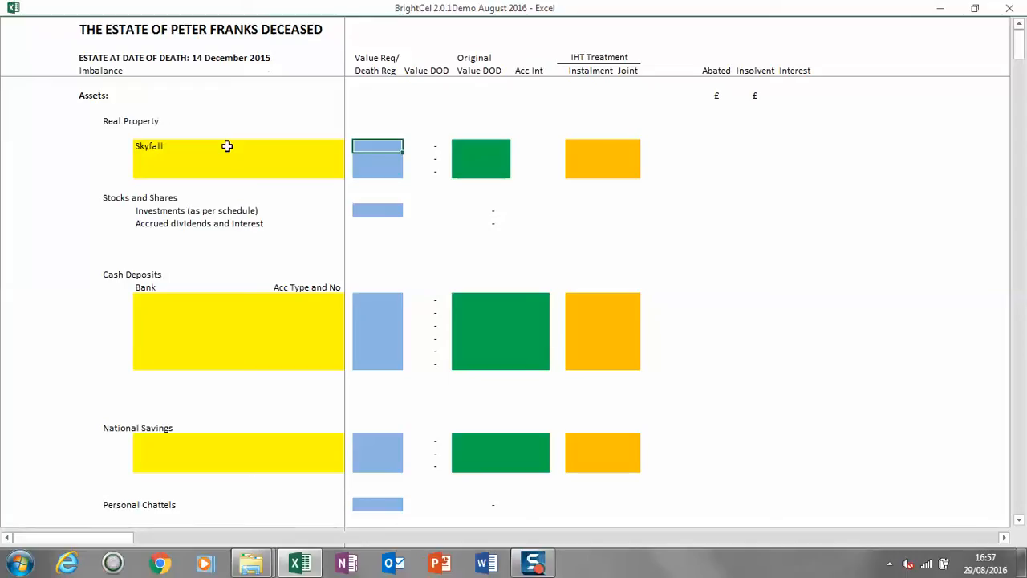
Set Skyfall's original date-of-death value to 2,000,000.
key("Right")
key("Right")
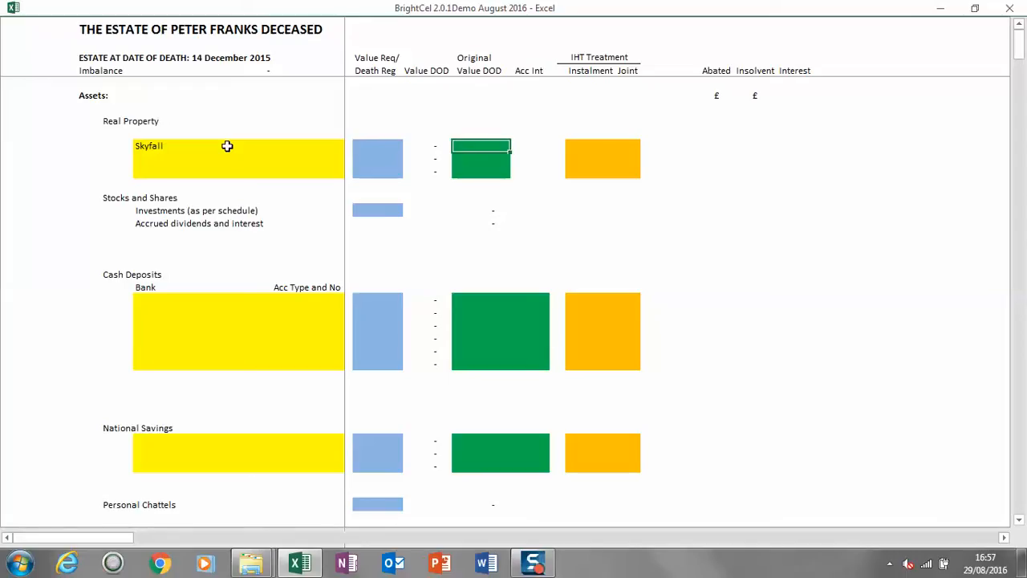
type("2")
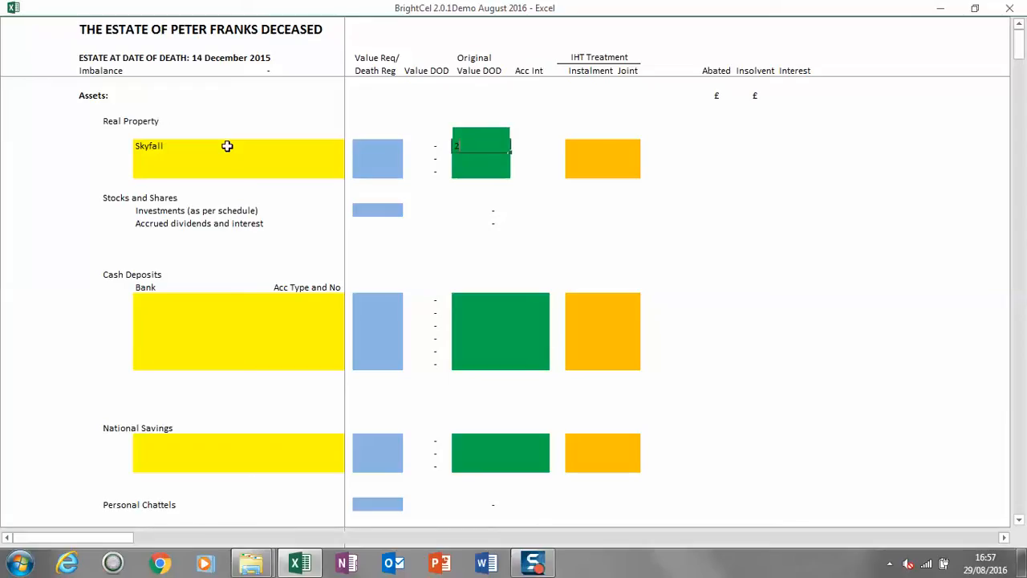
type("000000")
key("Tab")
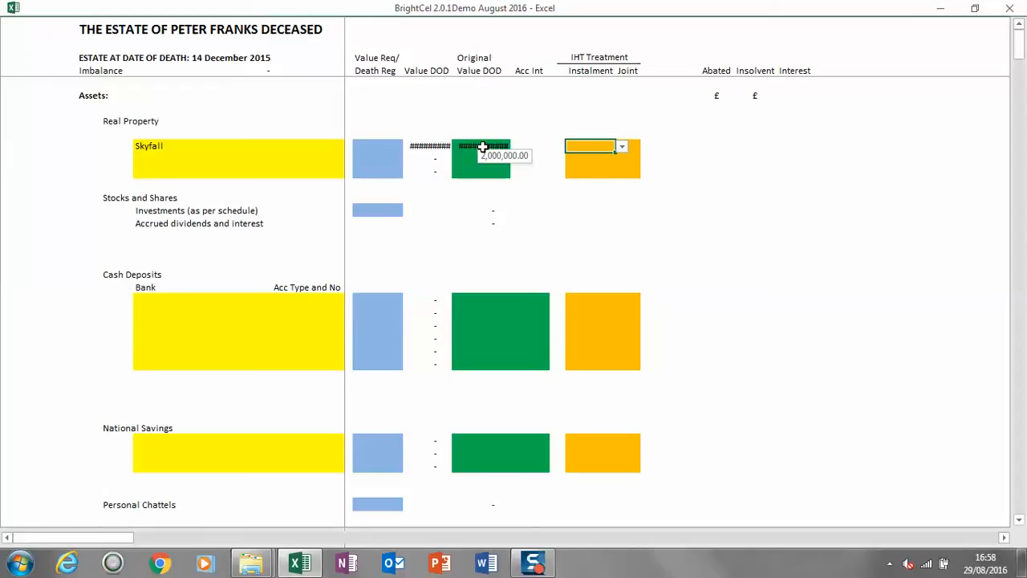
Set Skyfall's IHT instalment treatment to IOP and view the joint ownership options, leaving that field blank.
left_click(622, 148)
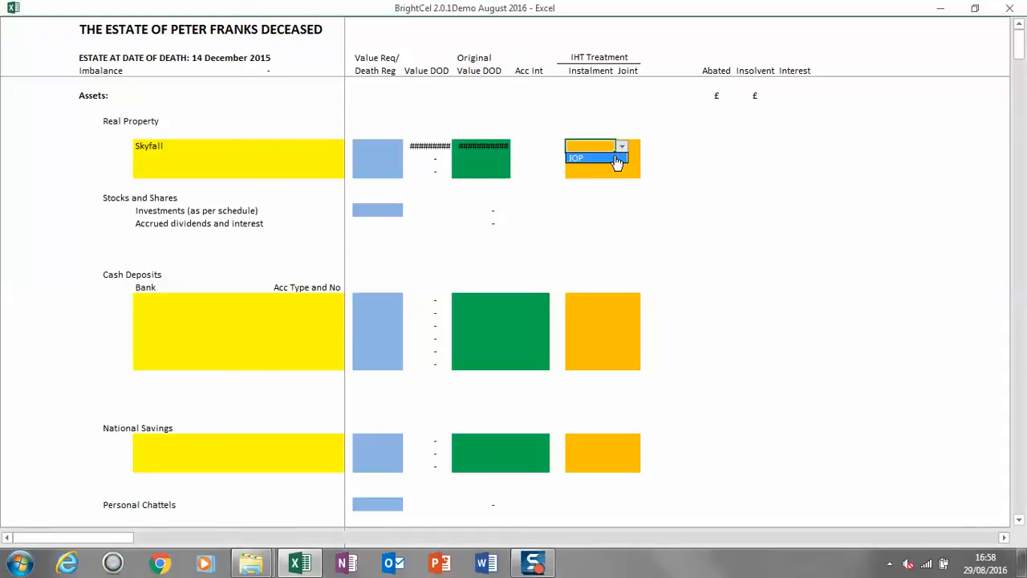
left_click(616, 158)
left_click(622, 147)
left_click(632, 152)
left_click(631, 148)
left_click(647, 151)
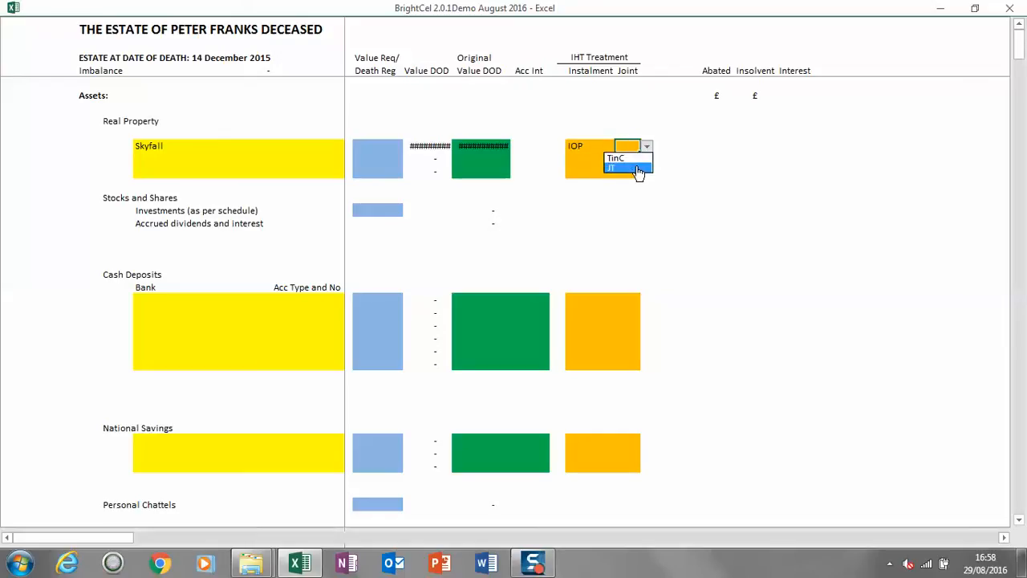
left_click(633, 149)
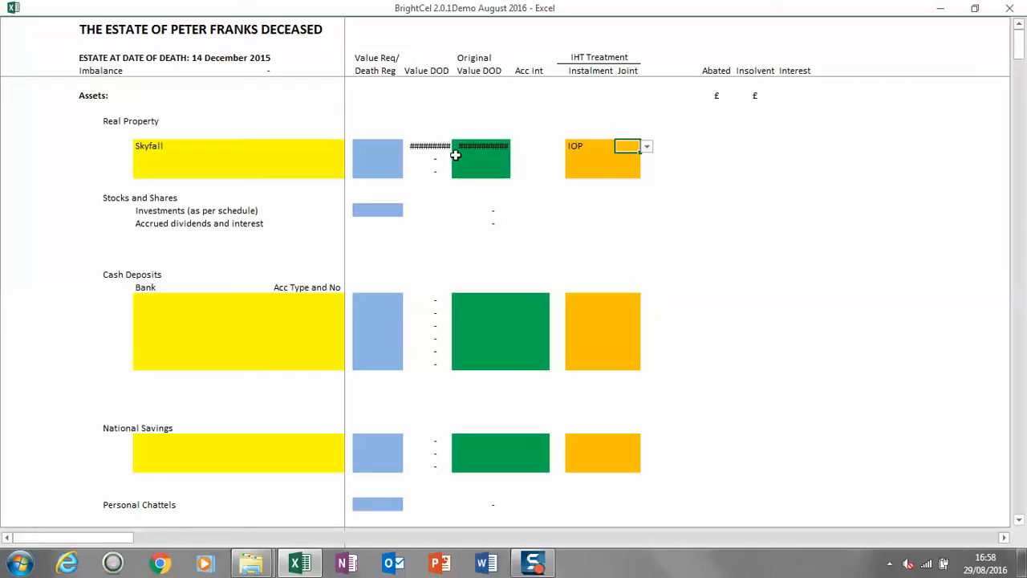
Enter the London property's address as the second real property, below Skyfall.
left_click(171, 157)
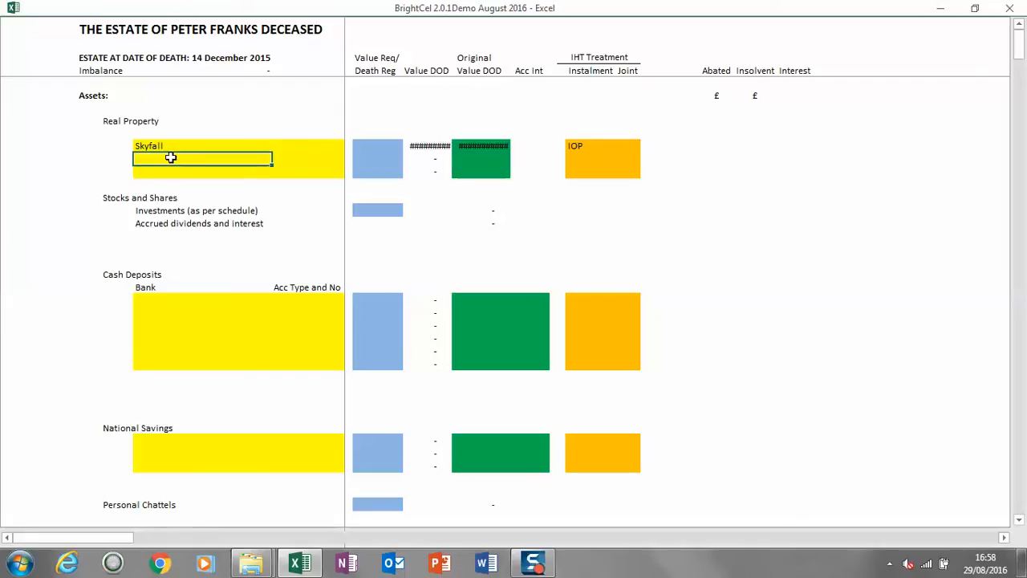
type("8")
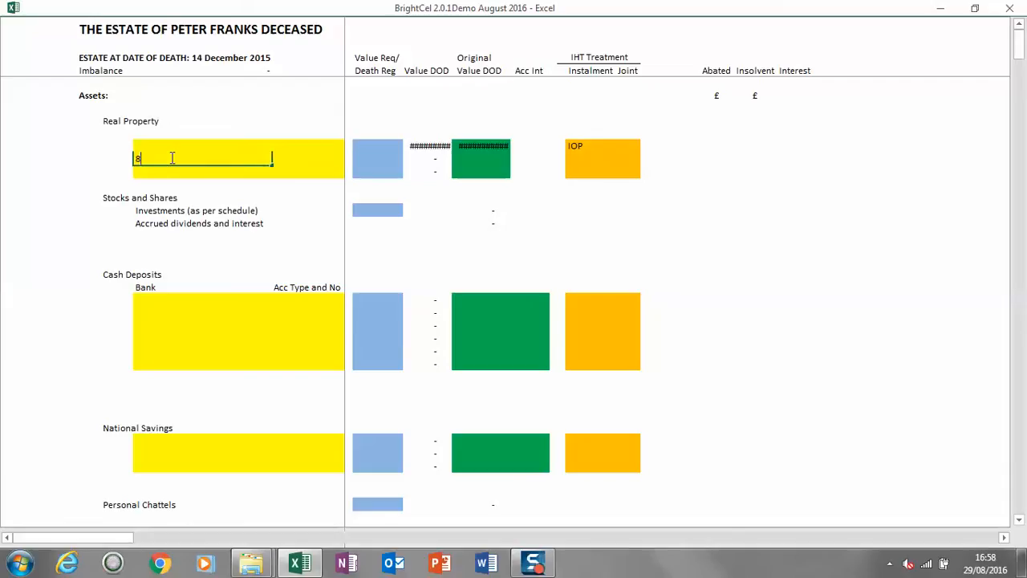
type(" Wellington Stree ")
type("london")
key("BackSpace")
key("BackSpace")
key("BackSpace")
key("BackSpace")
key("BackSpace")
key("BackSpace")
key("BackSpace")
type("t London SW3")
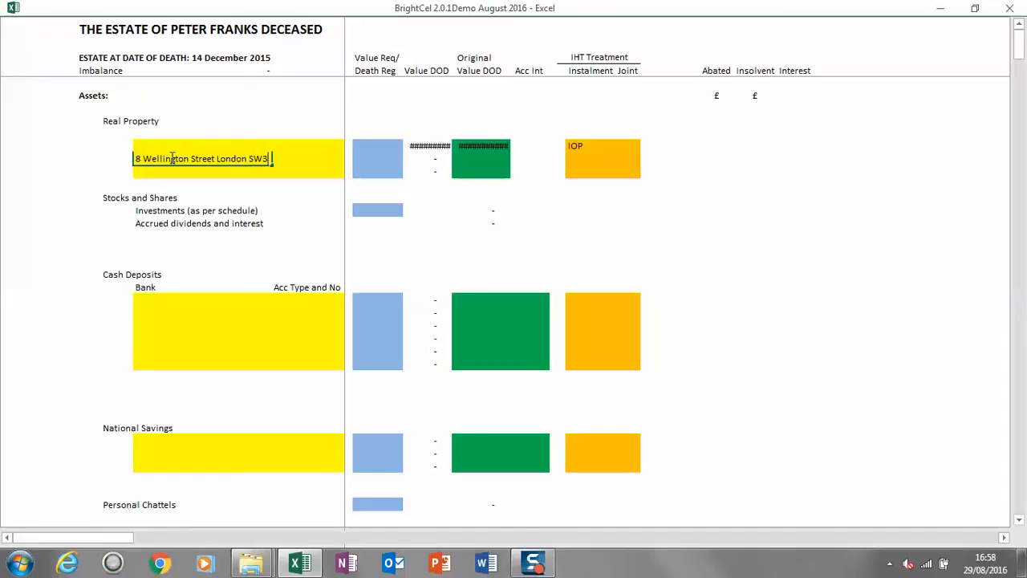
key("Tab")
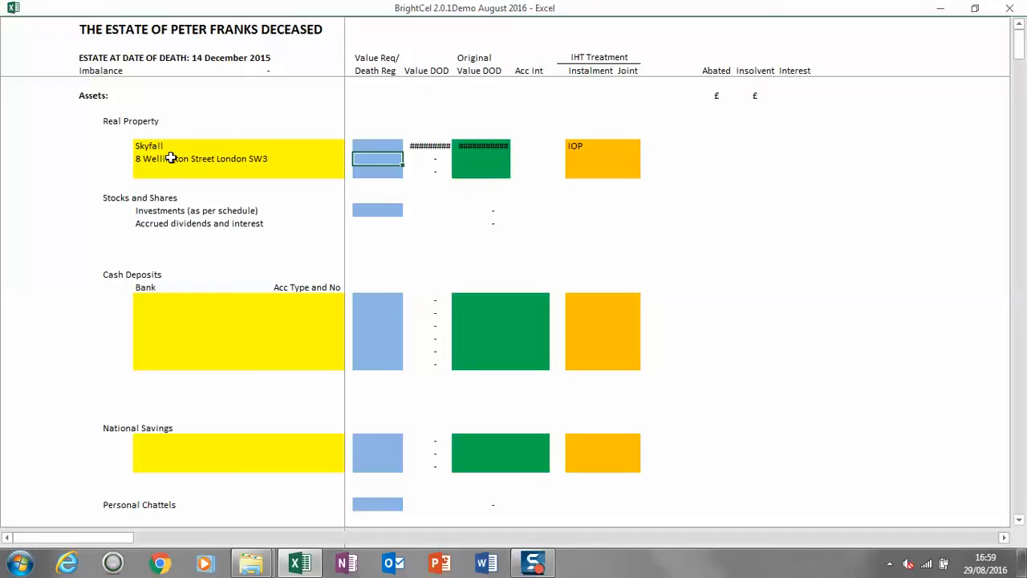
Give the second property a value request date of 21/12/15, an original value of 1,500,000 and IOP instalment treatment.
type("21/12/15")
key("Tab")
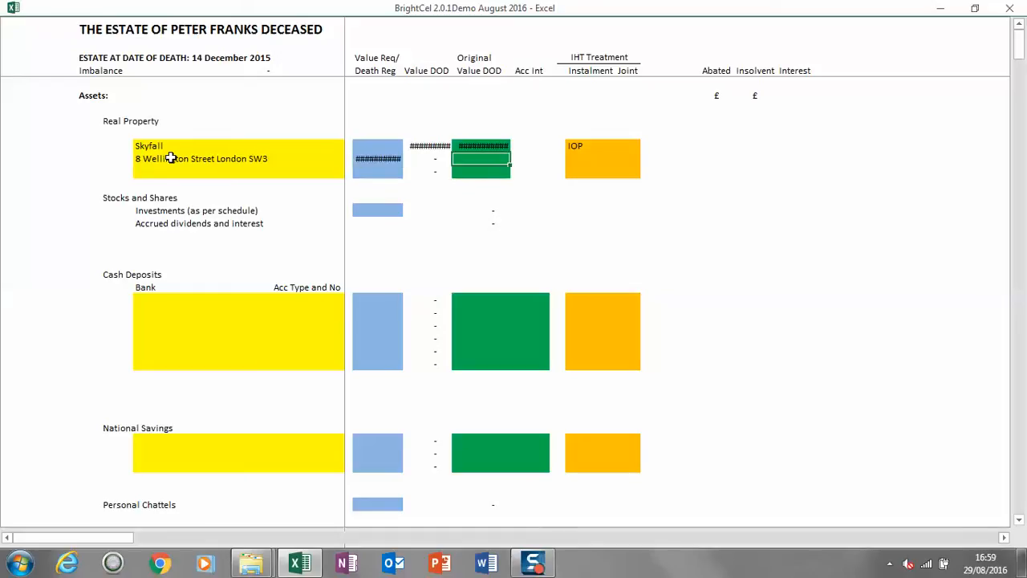
type("1")
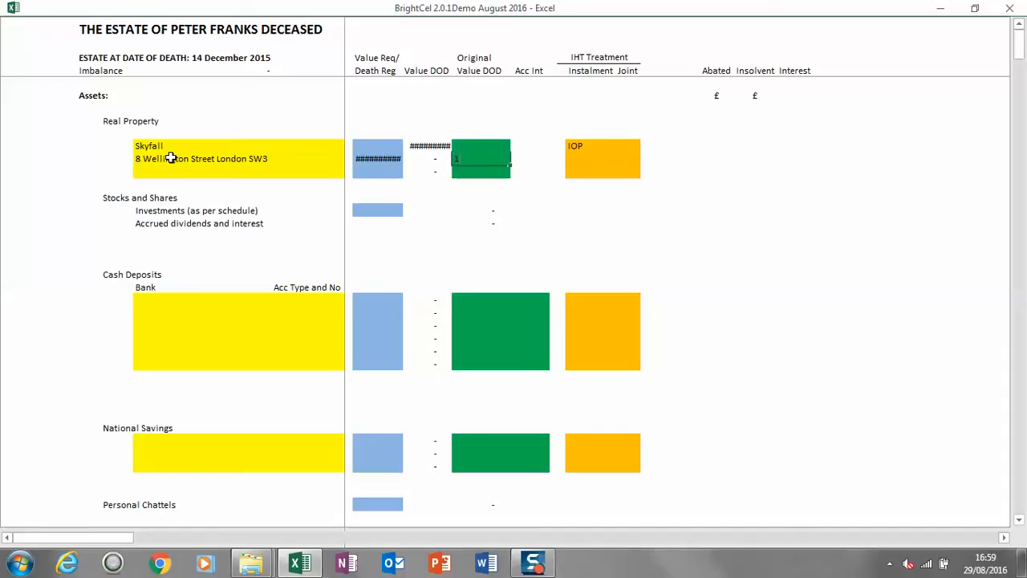
type("500000")
key("Tab")
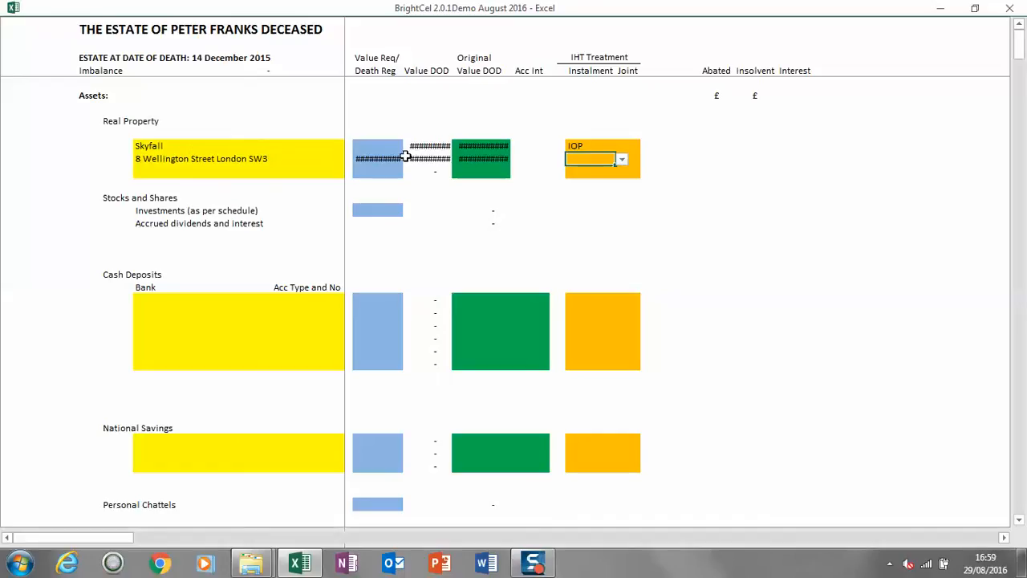
left_click(622, 160)
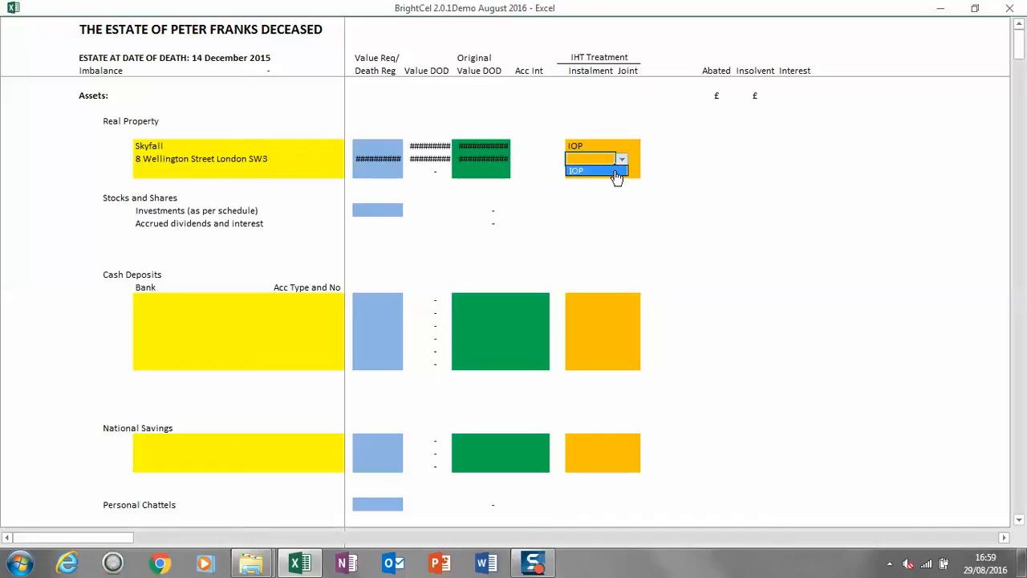
left_click(616, 171)
Switch to the key data sheet and back to the date-of-death assets and liabilities sheet to refresh its column widths.
right_click(528, 158)
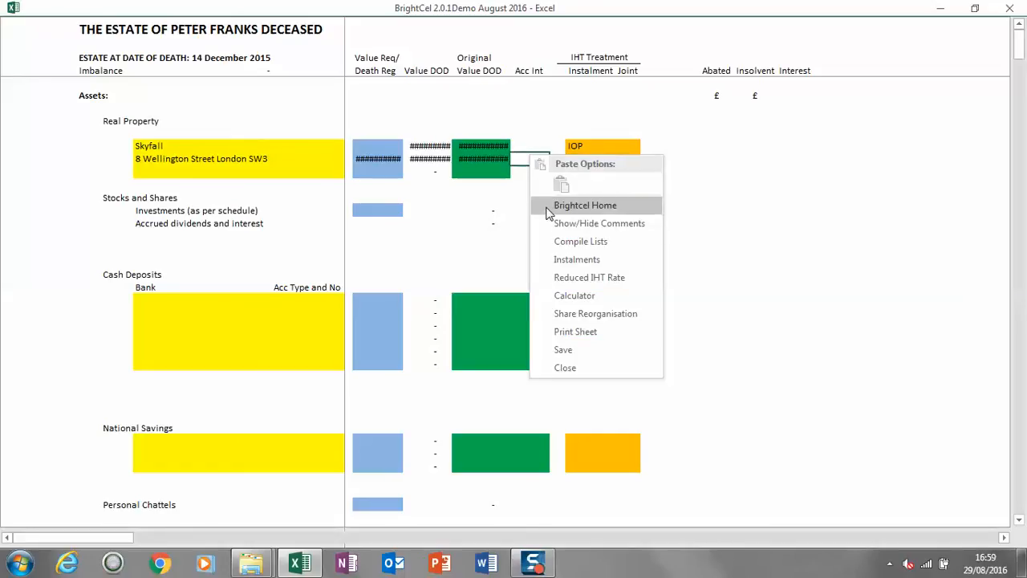
left_click(549, 207)
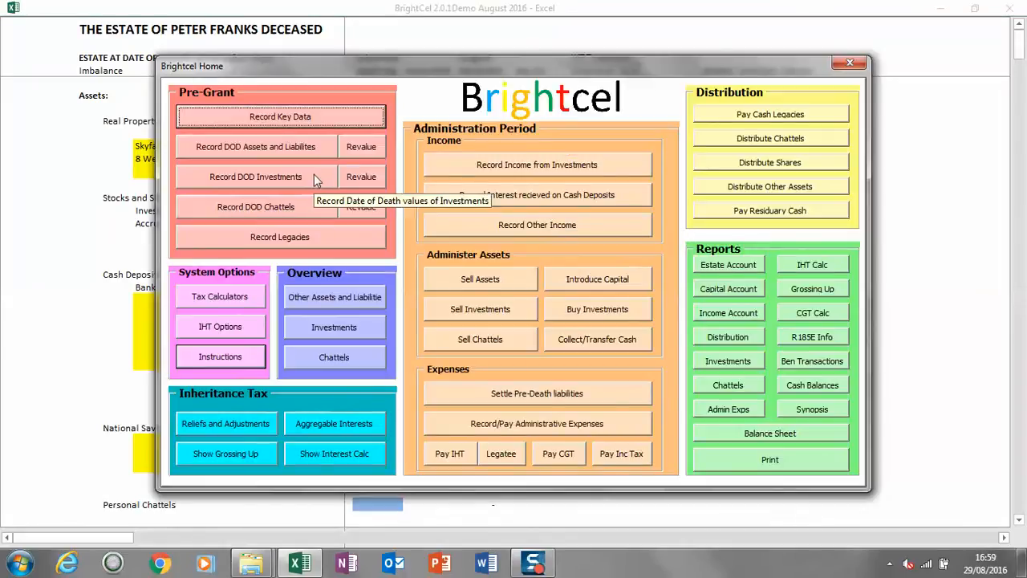
left_click(318, 116)
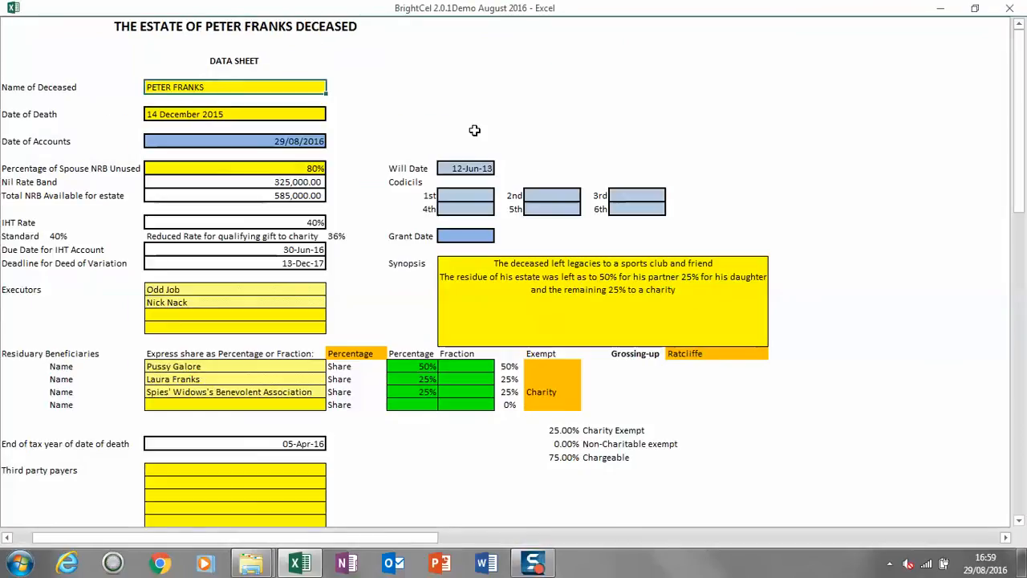
right_click(475, 131)
left_click(529, 182)
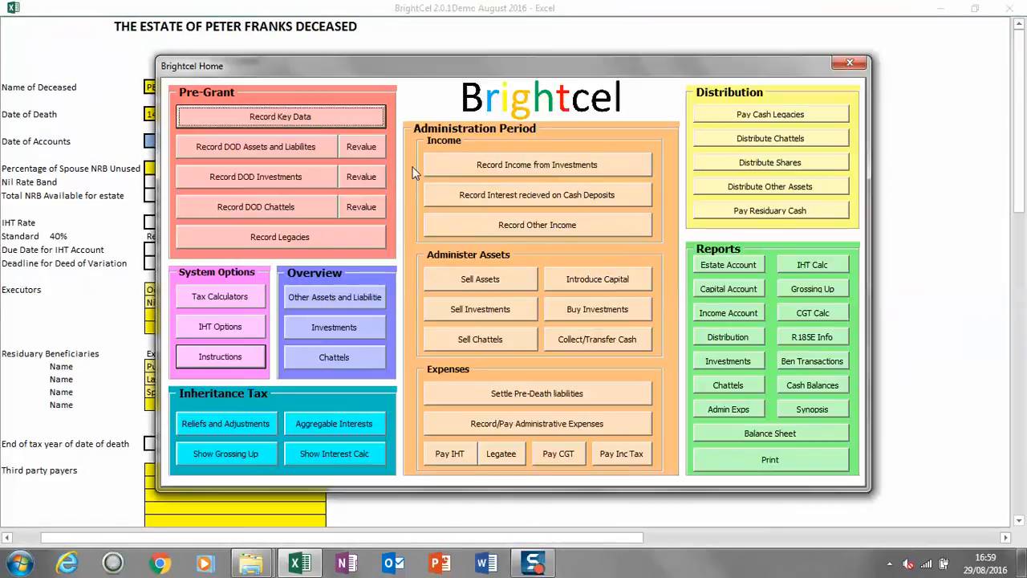
left_click(311, 150)
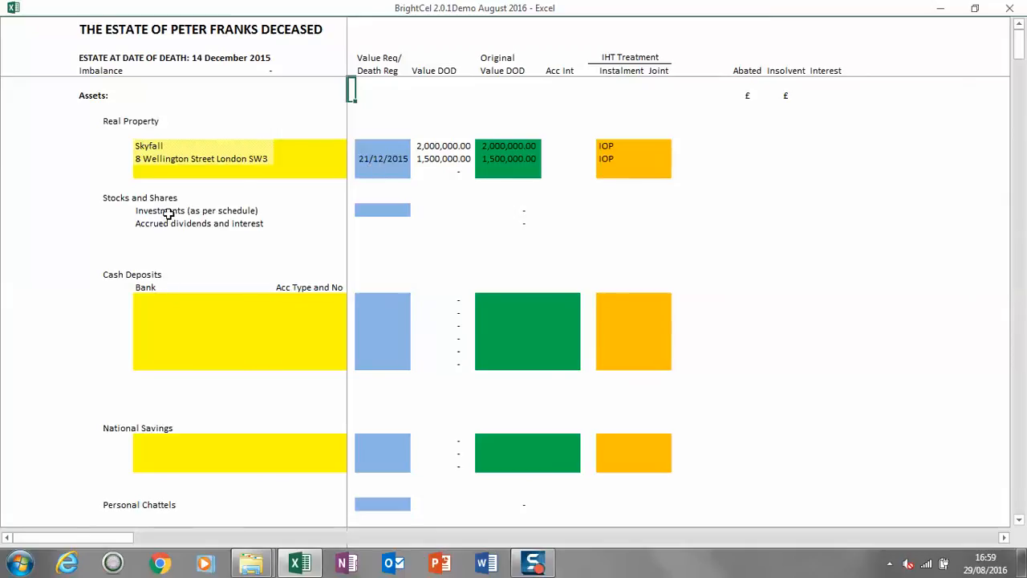
Enter Le Chiffre Private Bank as the first cash deposit, with account type Current.
left_click(164, 300)
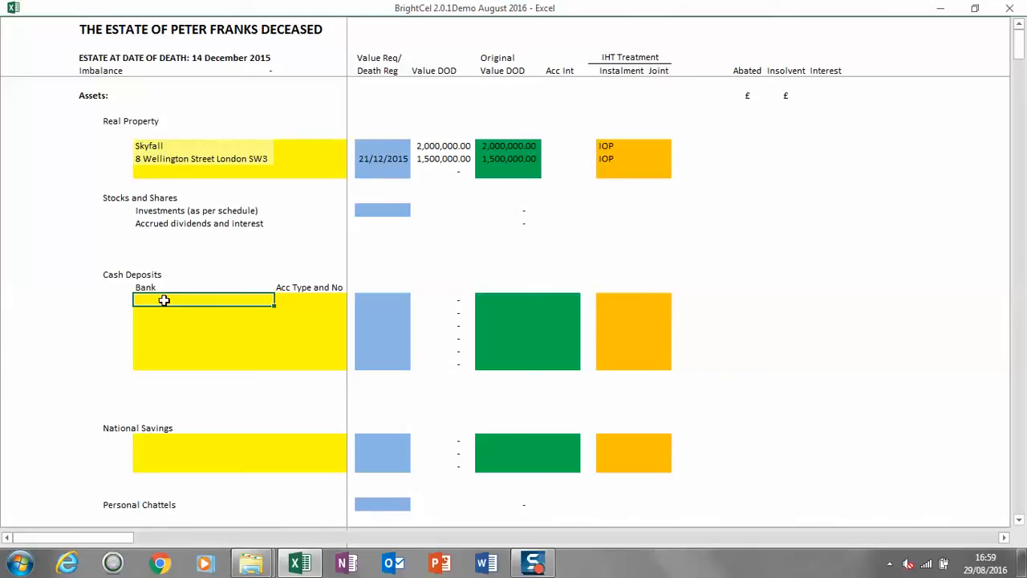
type("Le Chiffre Private Ban")
type("k")
key("Tab")
type("C")
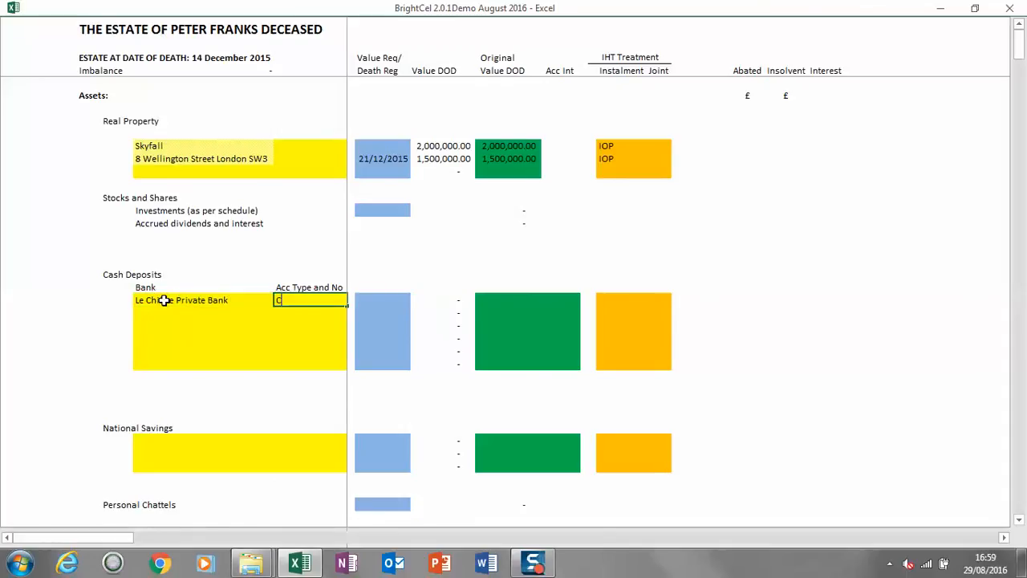
type("urrent")
key("Tab")
Set the Current account's original date-of-death value to 200,563.
key("Tab")
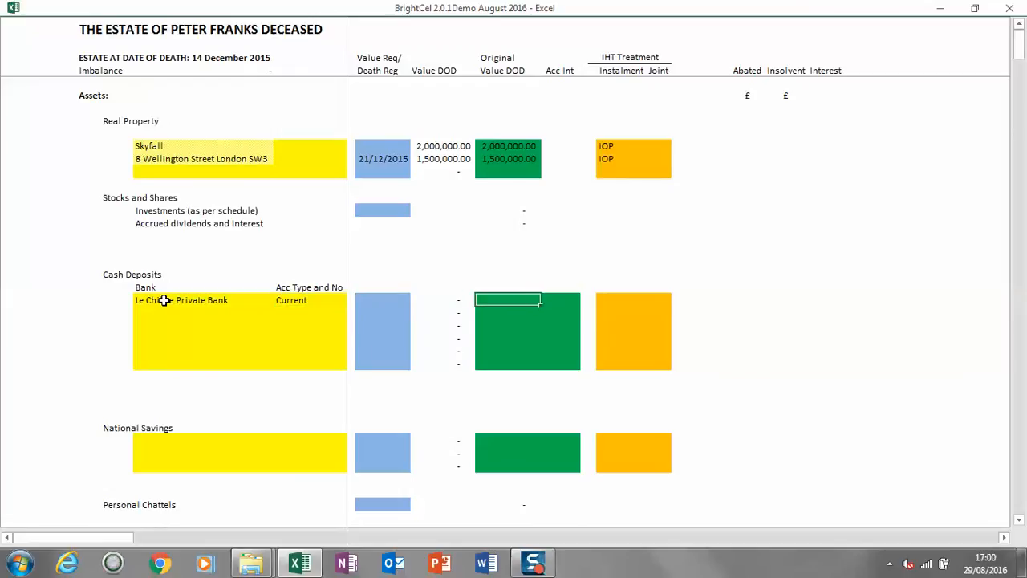
type("2")
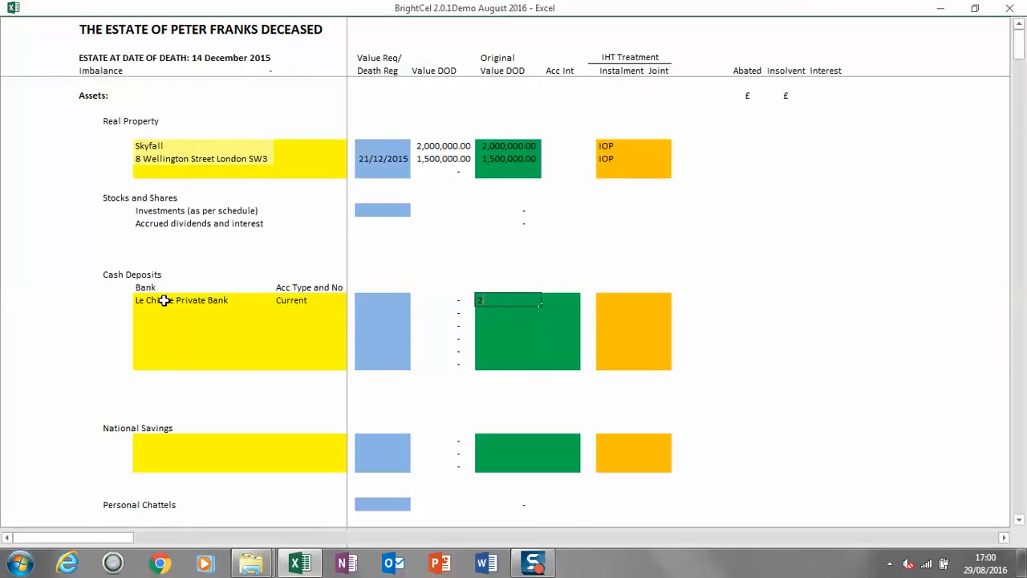
type("00,563")
key("Tab")
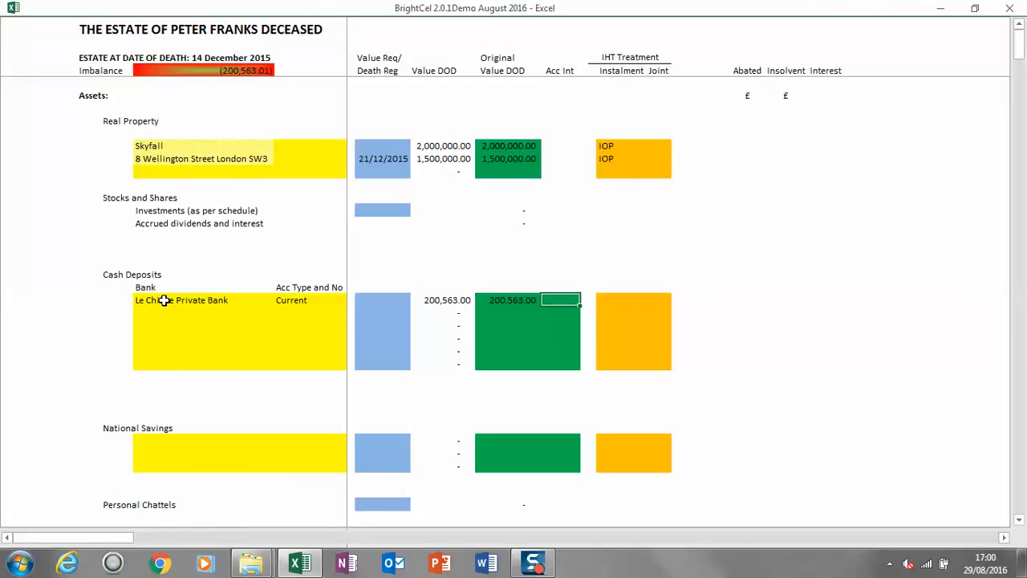
Add a second cash deposit at Le Chiffre Private Bank, with account type Deposit.
key("Down")
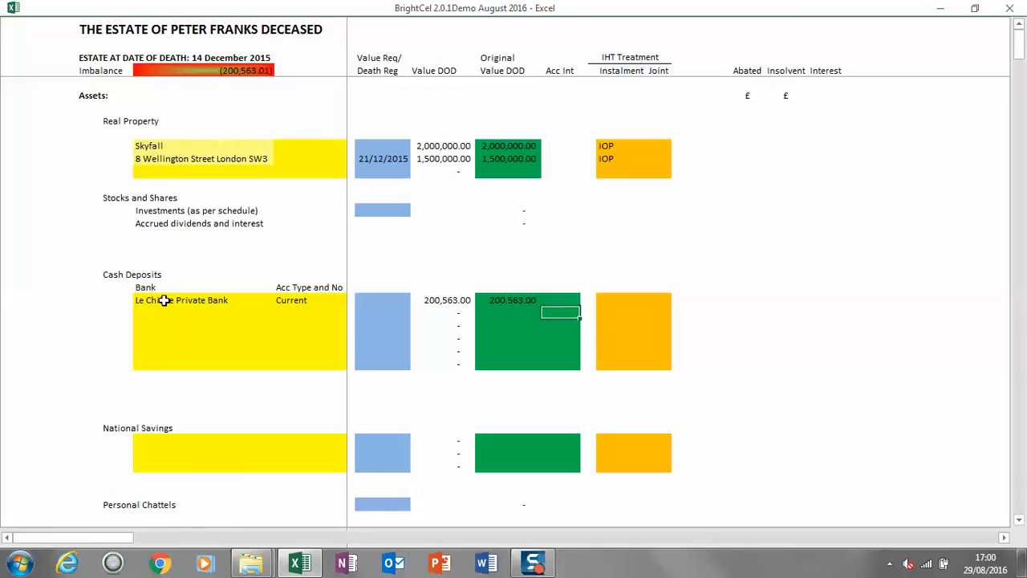
key("Left")
key("Left")
key("Left")
key("Left")
key("Left")
key("Left")
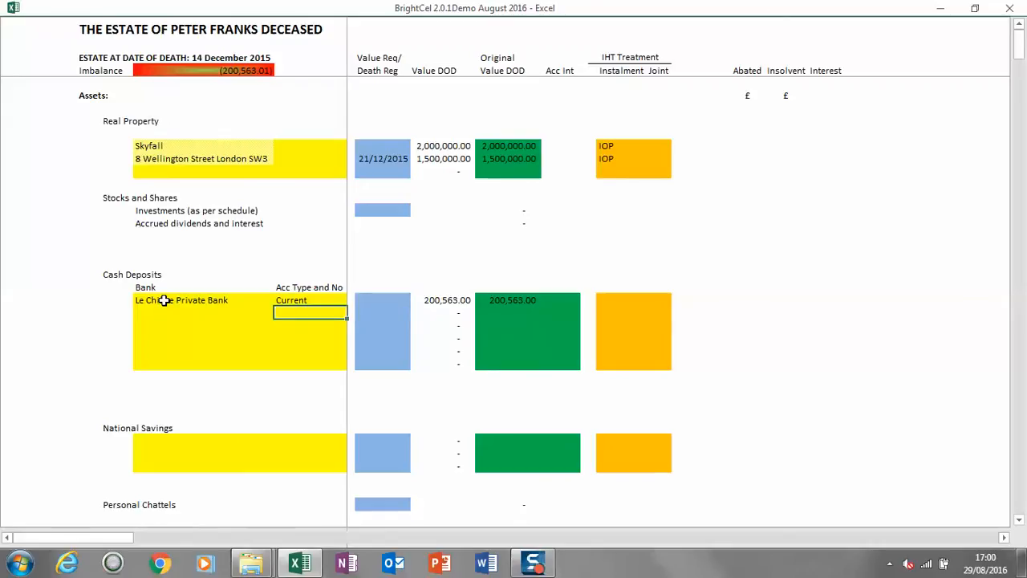
type("Le Chiffre Private Bank")
key("Tab")
type("Depo")
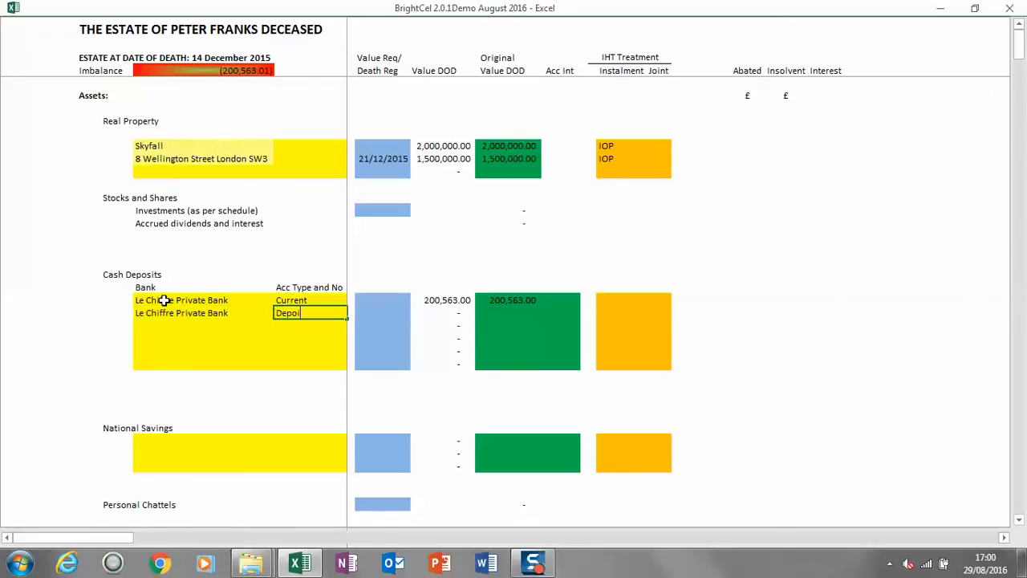
type("sit")
key("Tab")
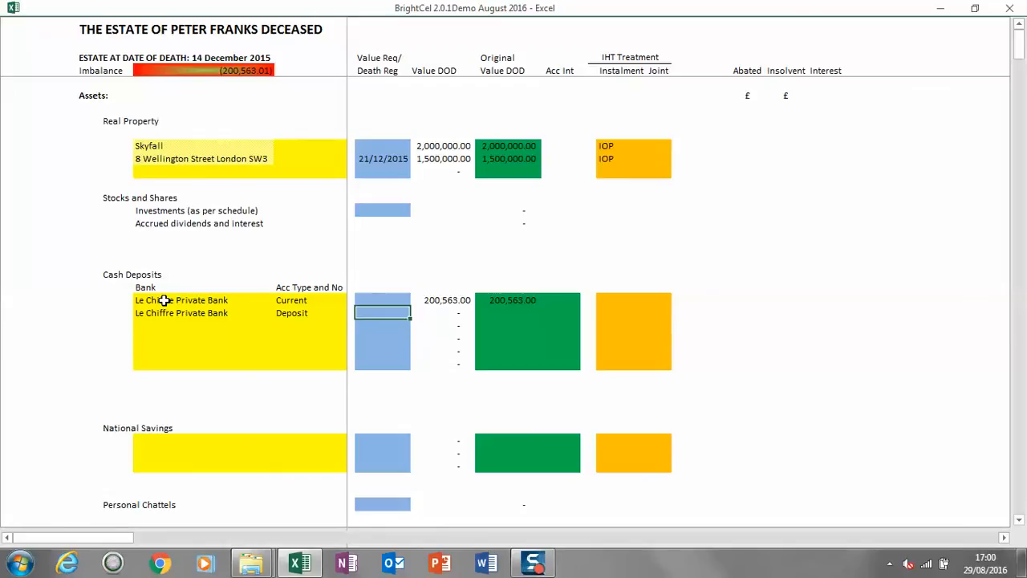
Set the Deposit account's original date-of-death value to 1,300,000.
key("Tab")
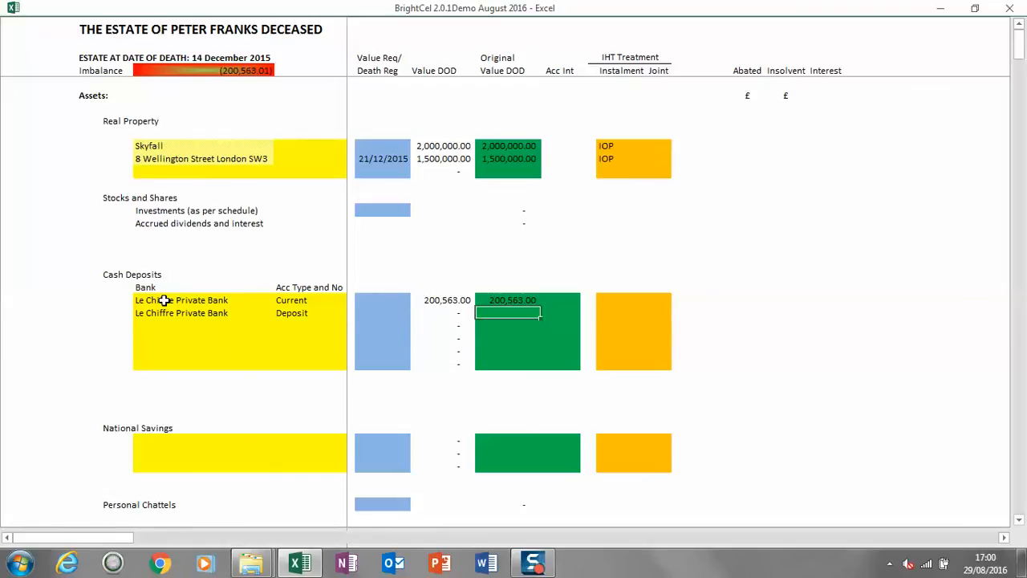
type("1,300")
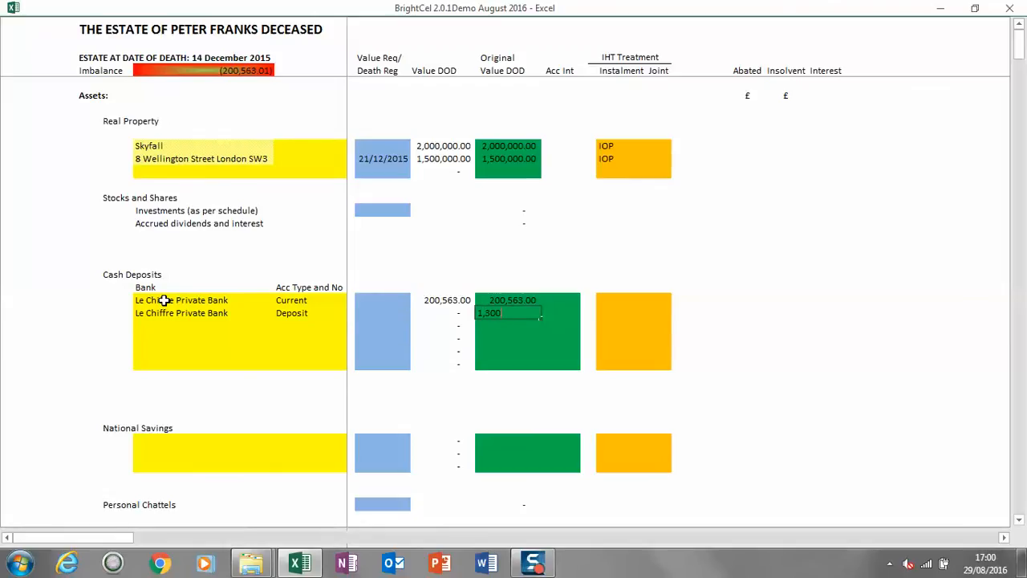
type(",000")
key("Tab")
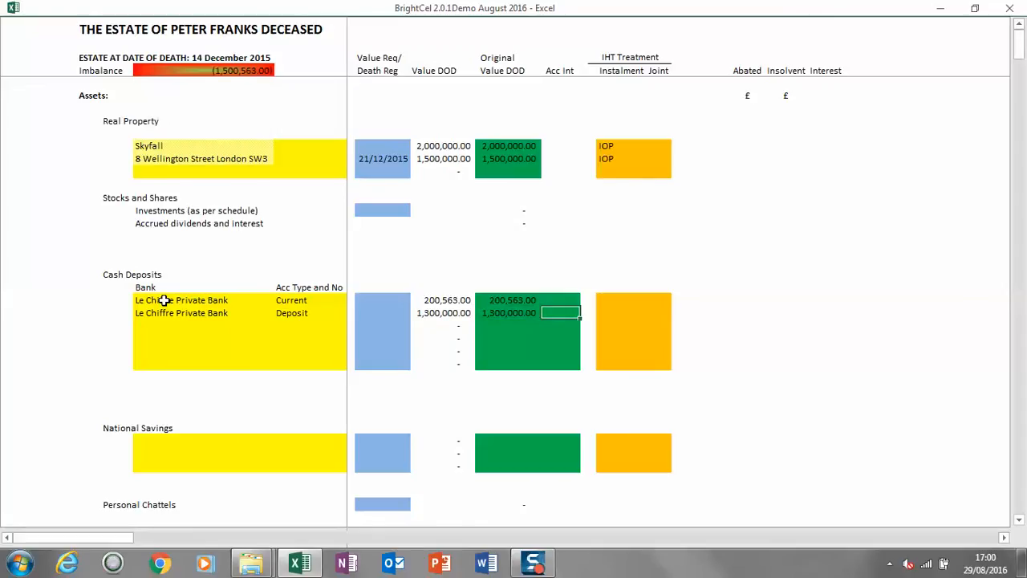
Enter 1563 as the accrued interest on the Le Chiffre Private Bank Deposit account.
type("1563")
key("Tab")
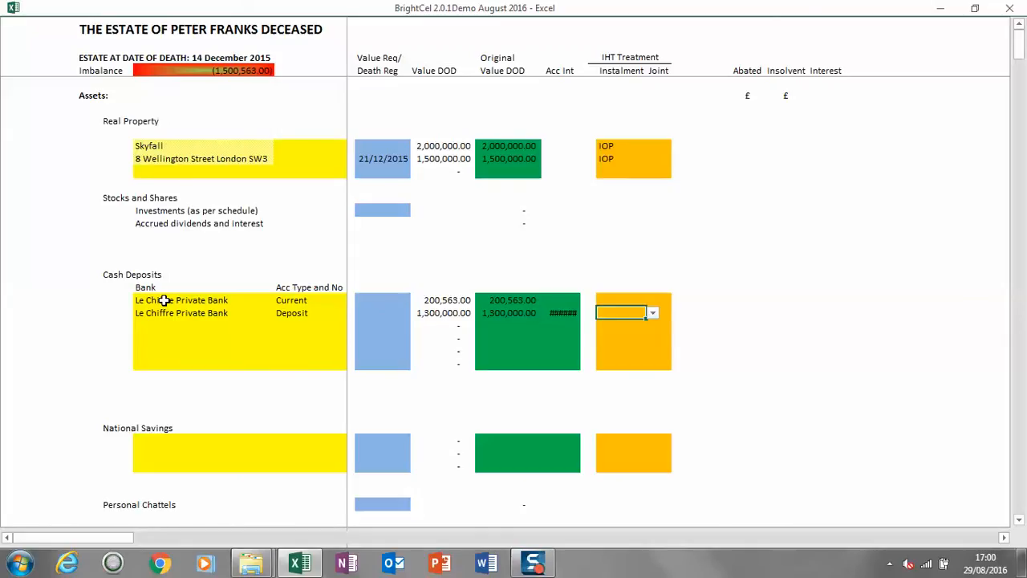
key("Return")
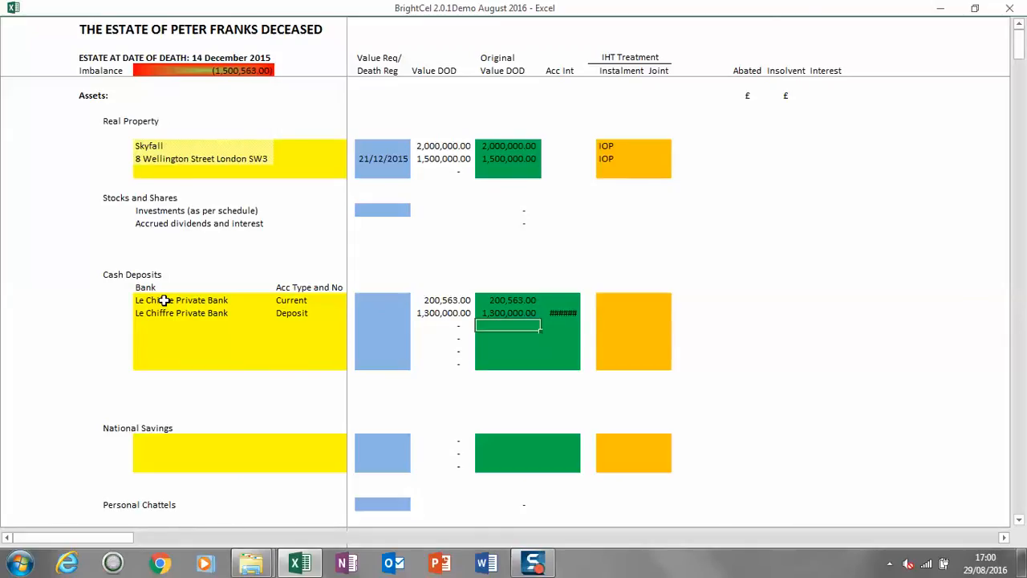
key("Left")
key("Left")
key("Left")
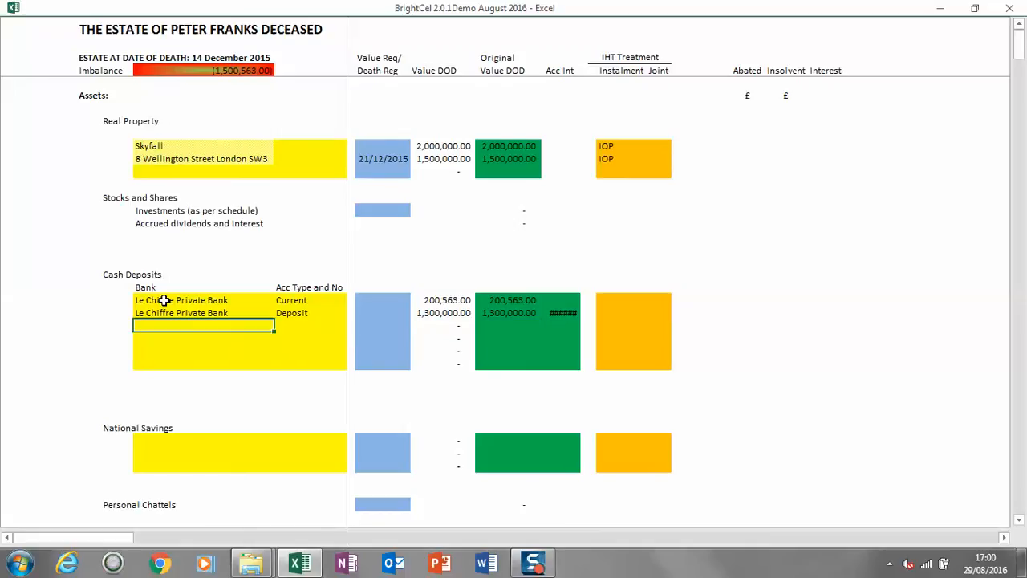
key("Down")
key("Down")
key("Down")
key("Down")
key("Down")
key("Down")
key("Down")
key("Down")
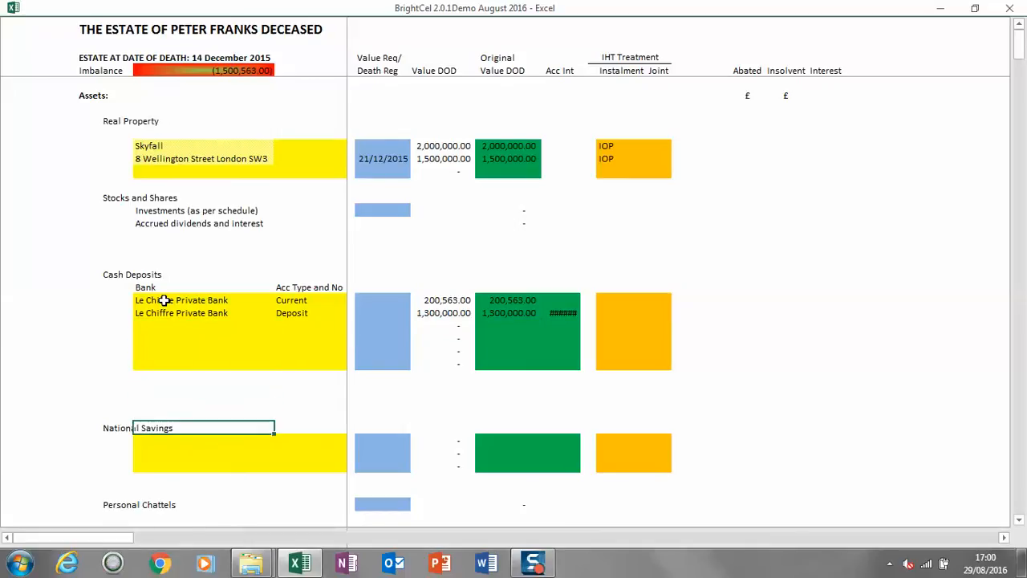
key("Up")
key("Up")
key("Up")
key("Up")
key("Up")
key("Up")
key("Up")
key("Up")
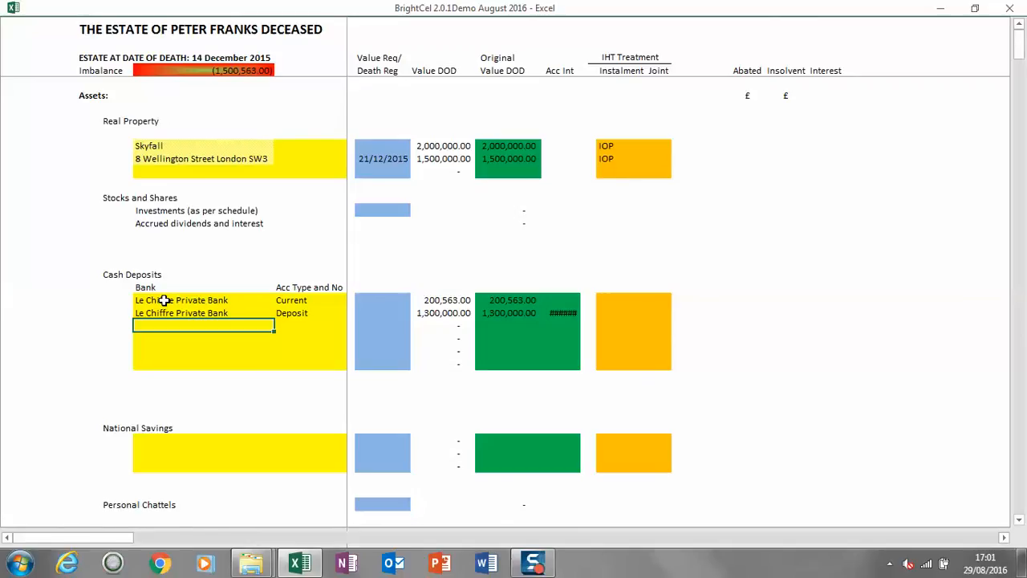
Add a Goldfinger IM cash deposit with account type Capital and an original date-of-death value of 23,746.
type("Goldfin")
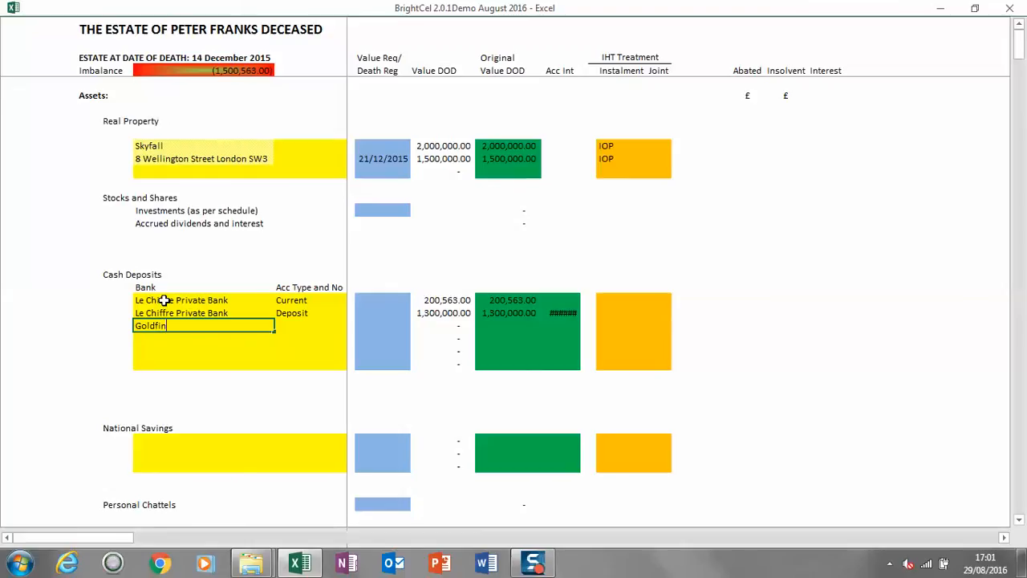
type("ger IM")
key("Tab")
type("Capital")
key("Tab")
key("Tab")
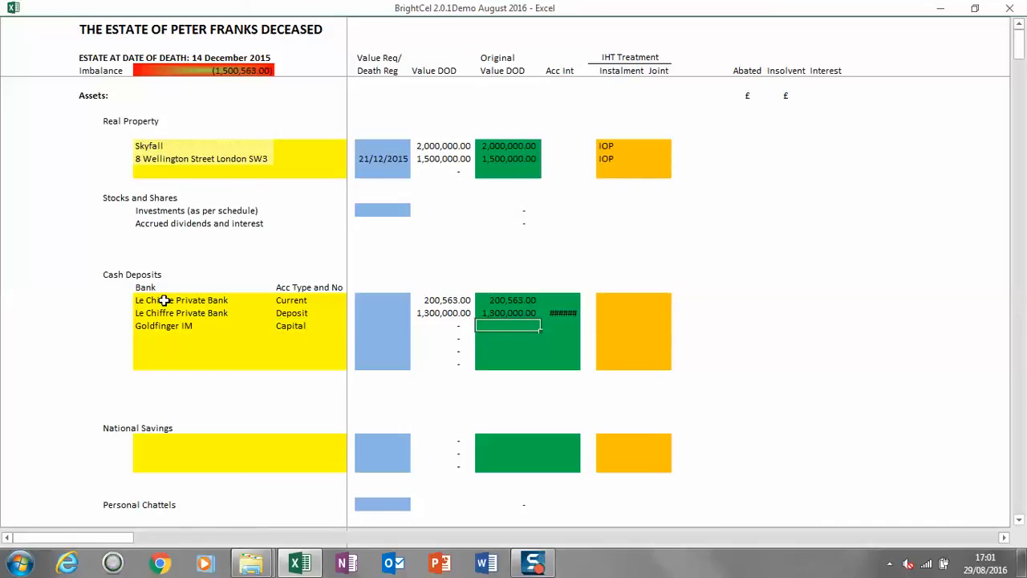
type("23,746")
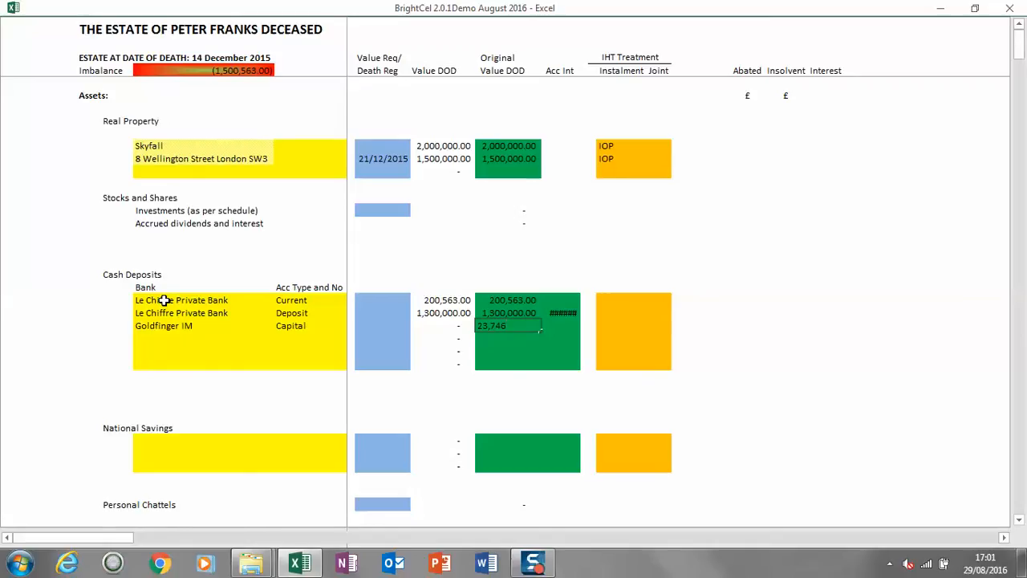
key("Return")
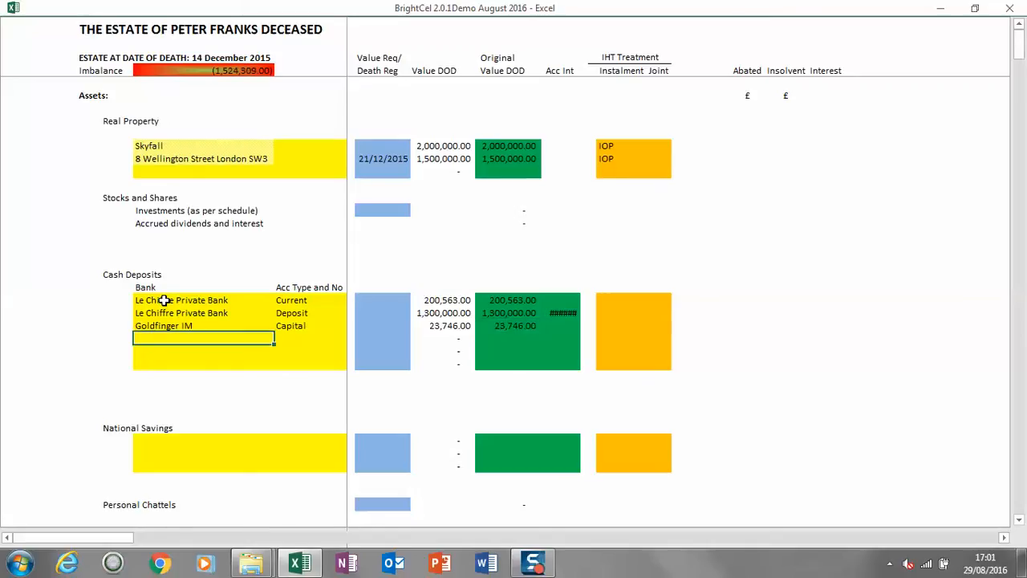
Add a second Goldfinger IM cash deposit with account type Income and an original date-of-death value of 4,582.
type("Goldfinger IM")
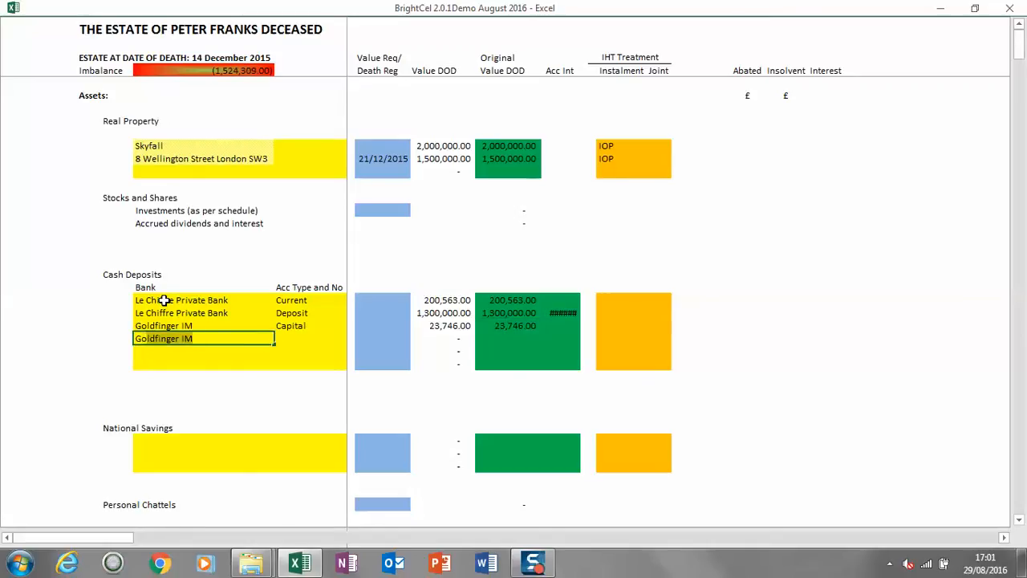
key("Tab")
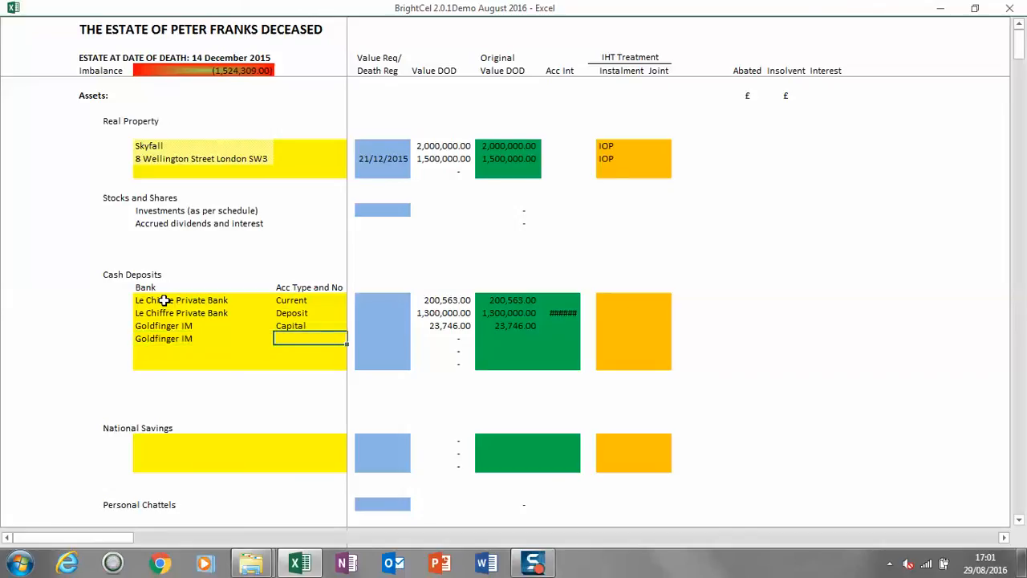
type("Income")
key("Tab")
key("Tab")
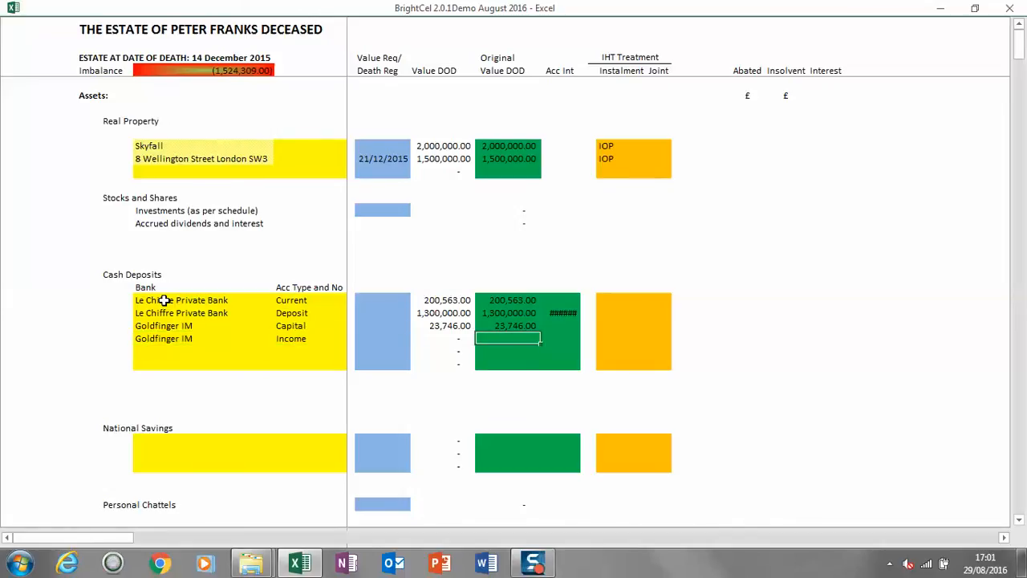
type("4,582")
key("Return")
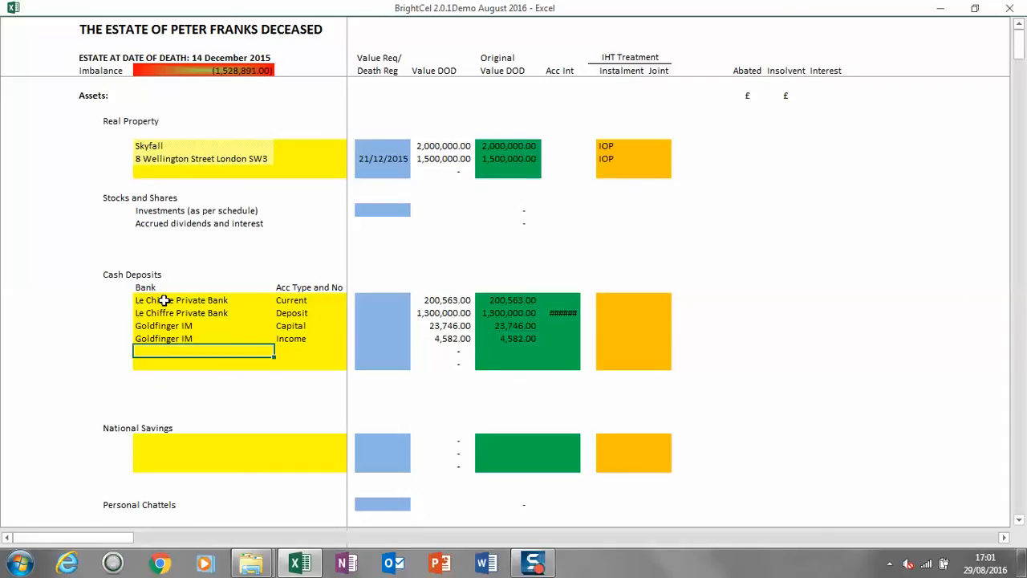
Enter Premium Bonds as the first National Savings holding, with an original date-of-death value of 30,000.
key("Down")
key("Down")
key("Down")
key("Down")
key("Down")
key("Down")
key("Down")
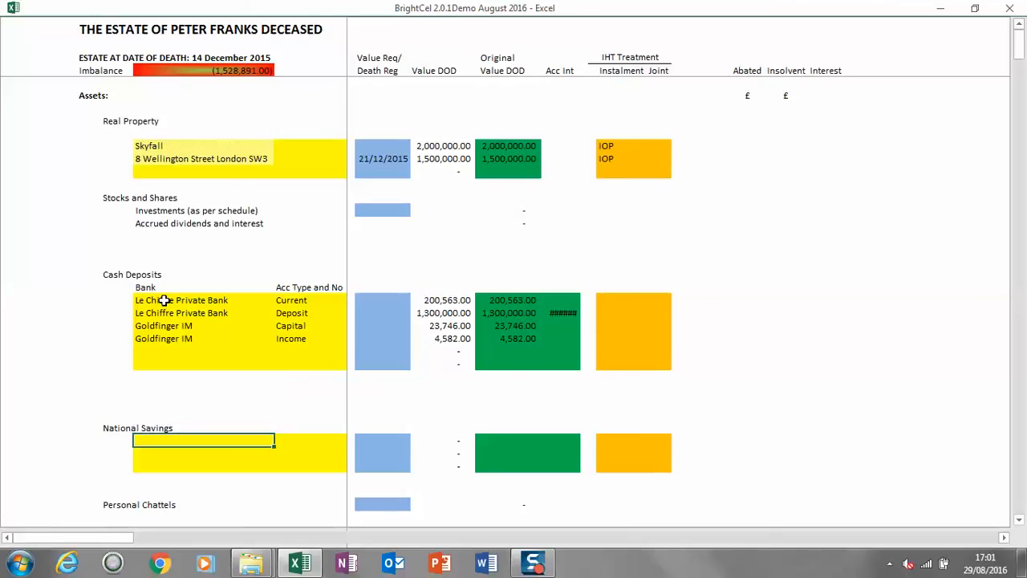
type("Premium")
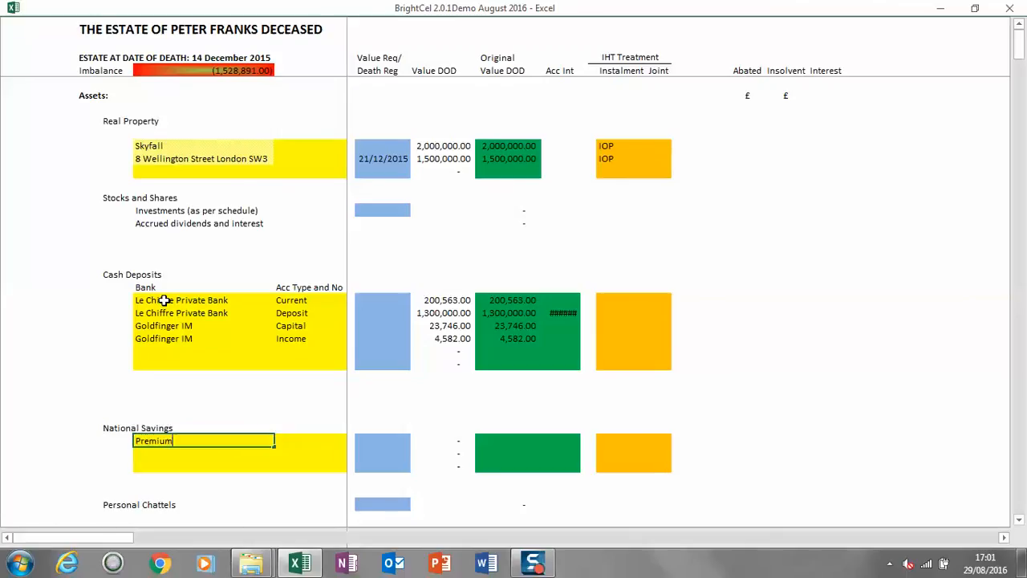
type(" Bonds")
key("Tab")
key("Tab")
key("Tab")
key("Tab")
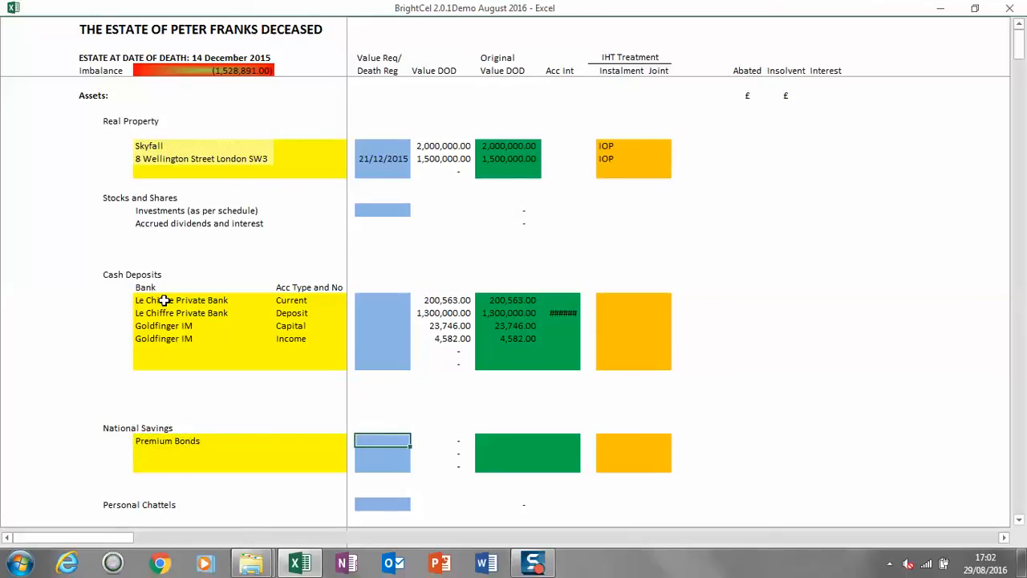
type("30,000")
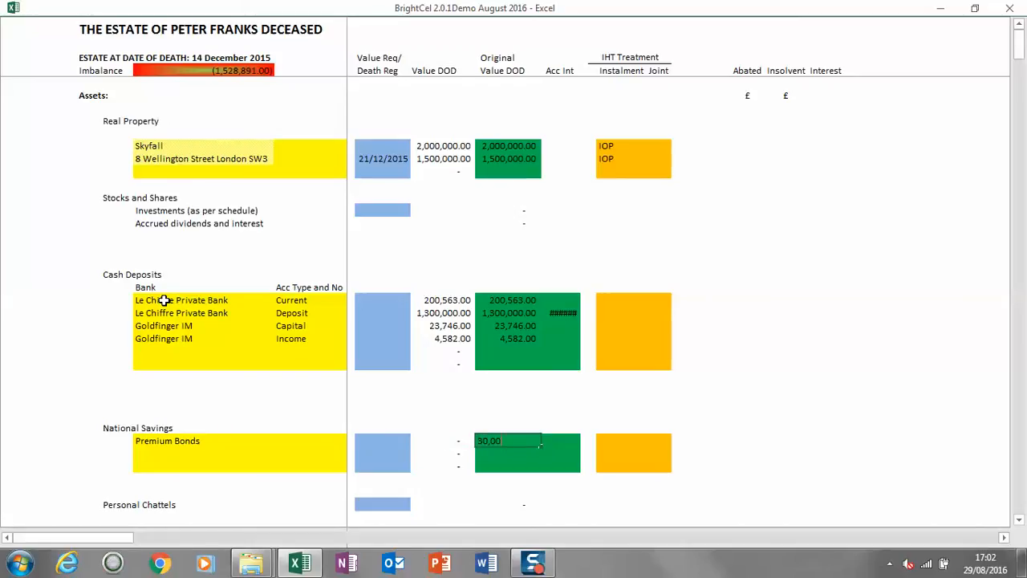
key("Return")
key("Up")
key("Tab")
key("Tab")
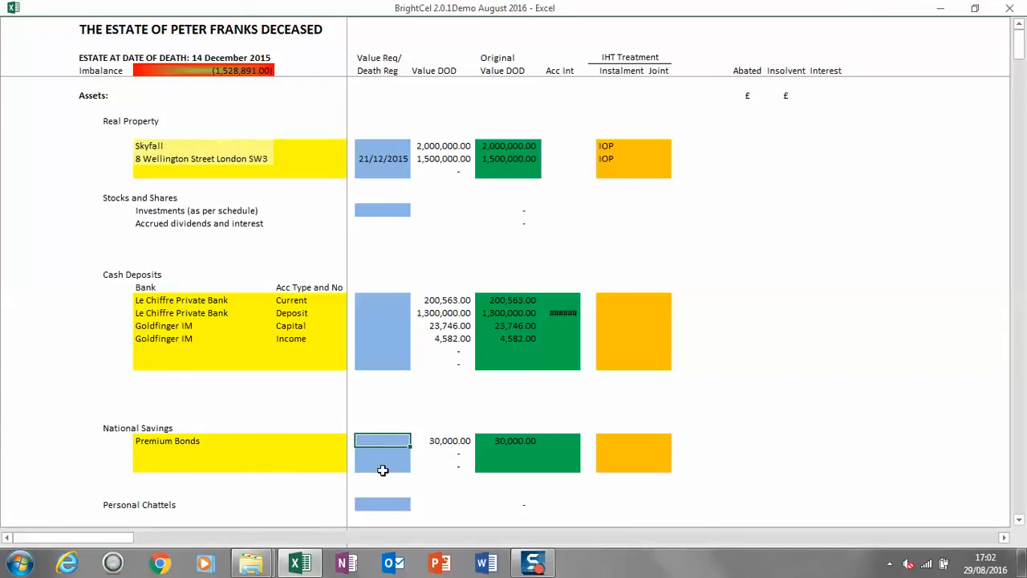
Enter RBK&C as the first debt due to the deceased, with the description Council Tax.
left_click(248, 459)
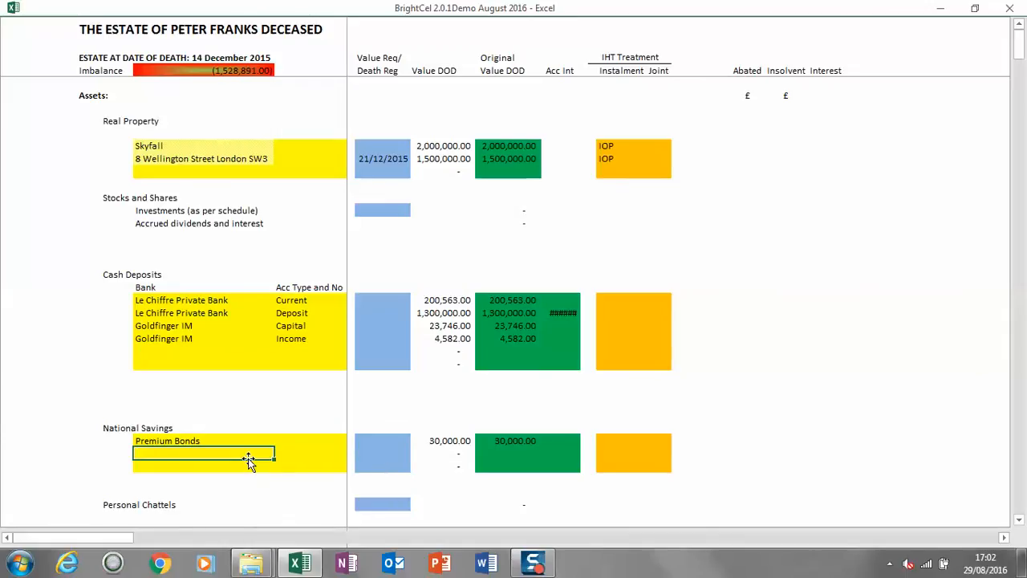
key("Down")
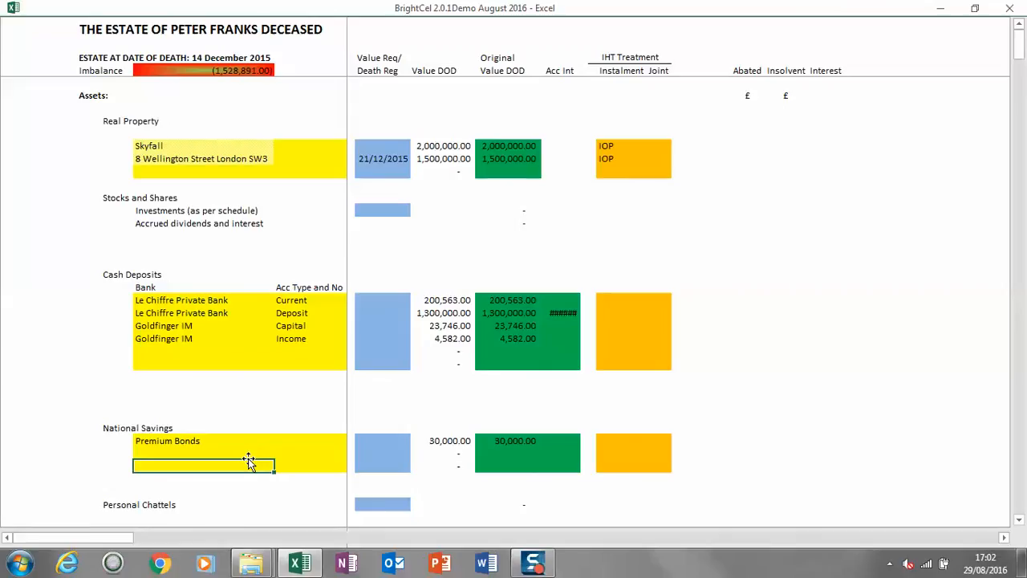
key("Down")
key("Down")
key("Down")
key("Down")
key("Down")
key("Down")
key("Down")
key("Down")
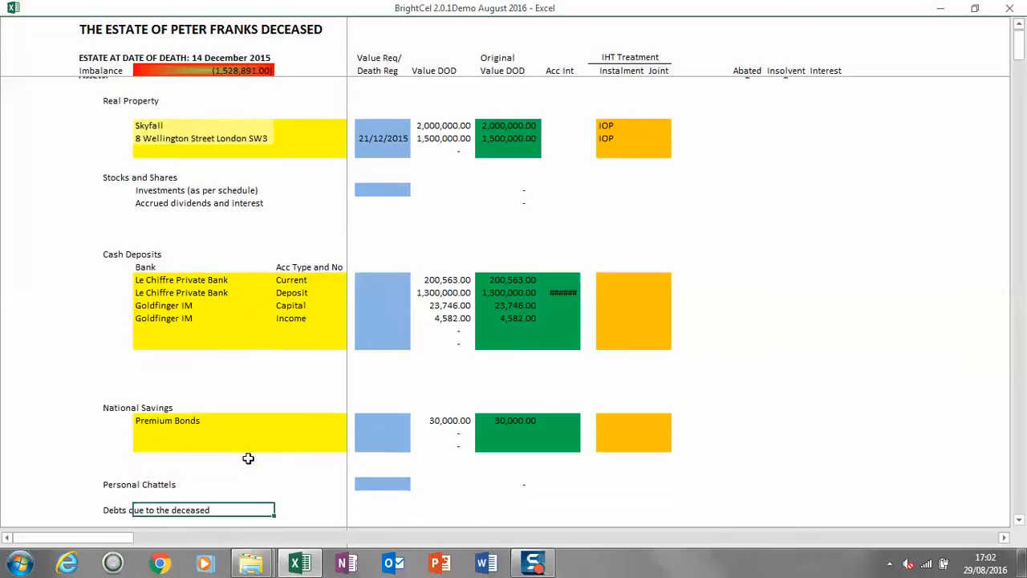
key("Down")
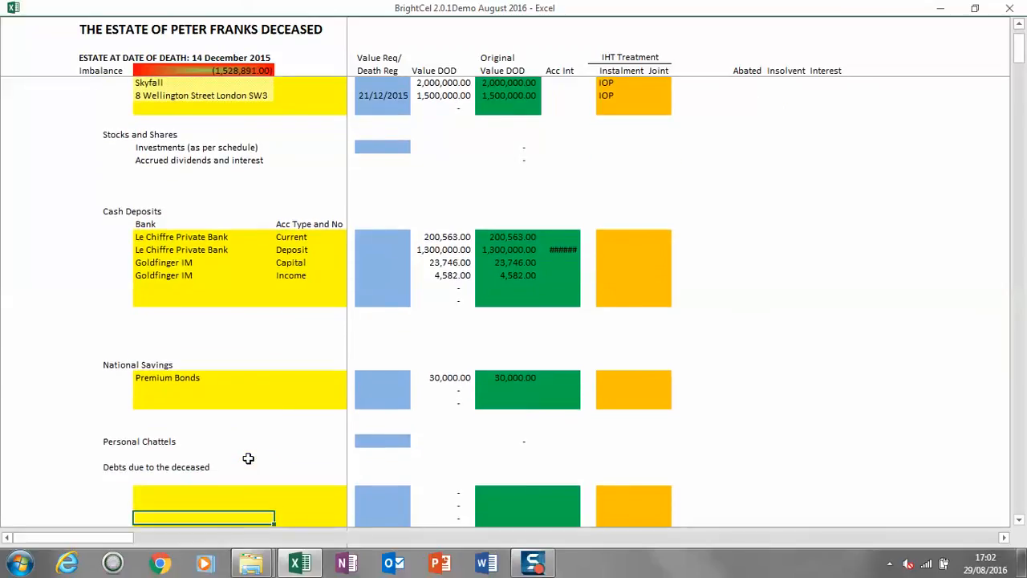
key("Up")
key("Up")
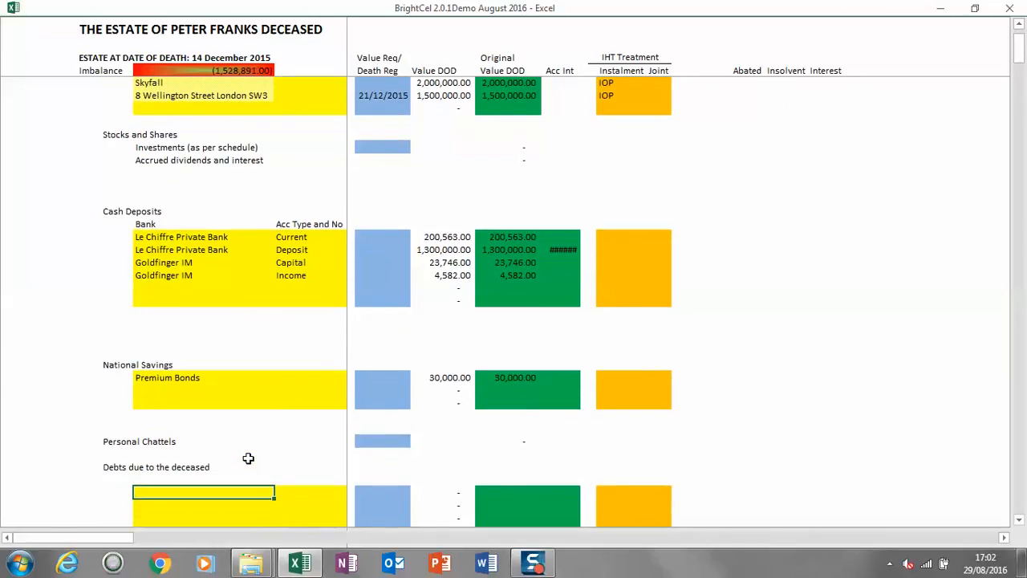
type("RBK&C")
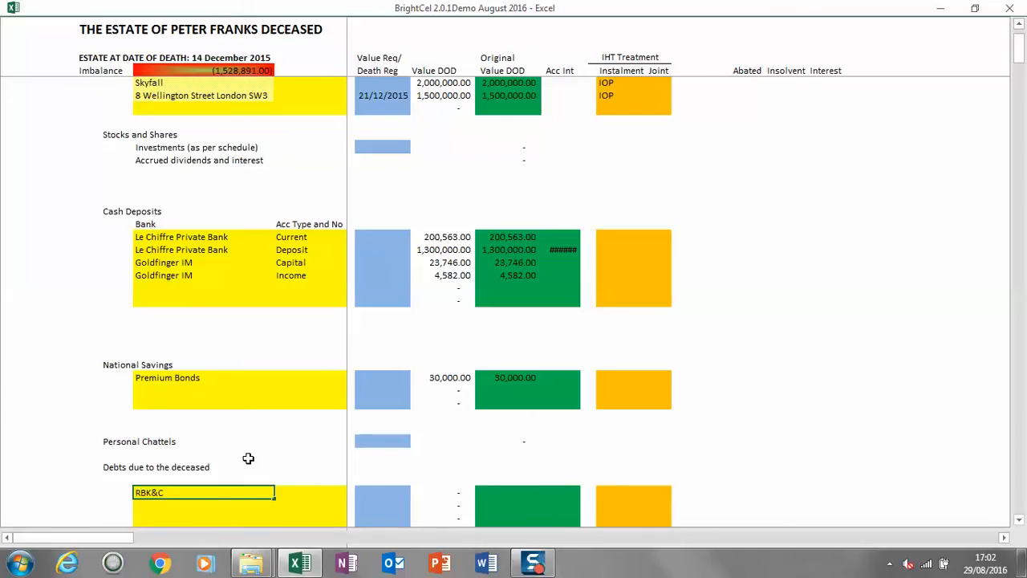
key("Tab")
type("Council Tax")
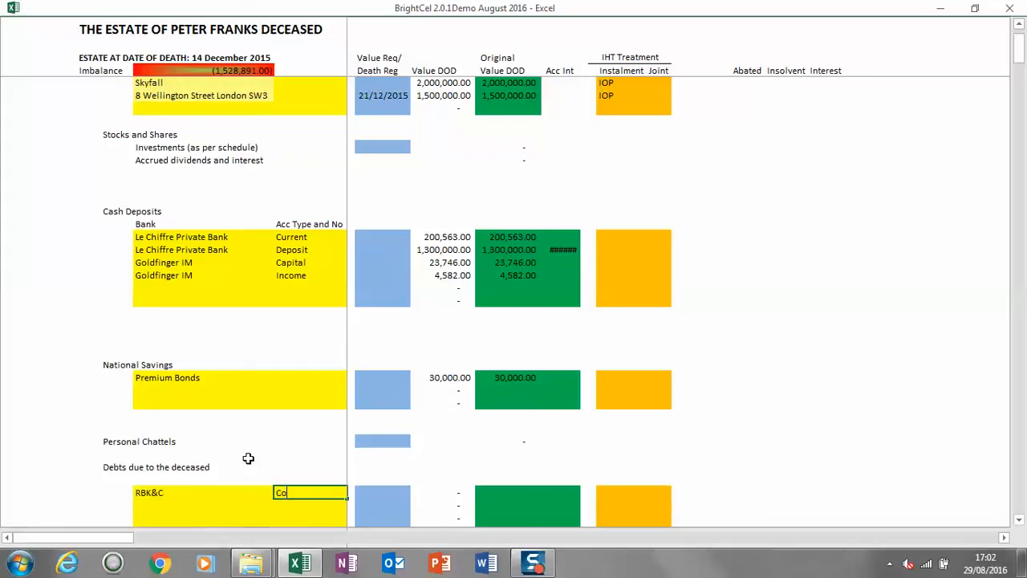
Set the original date-of-death value of the RBK&C Council Tax debt to 1,750.
key("Tab")
key("Tab")
type("1750")
key("Return")
Enter Carver Media as the first liability under debts due at date of death, with the description Satelite TV.
key("Return")
key("Return")
key("Return")
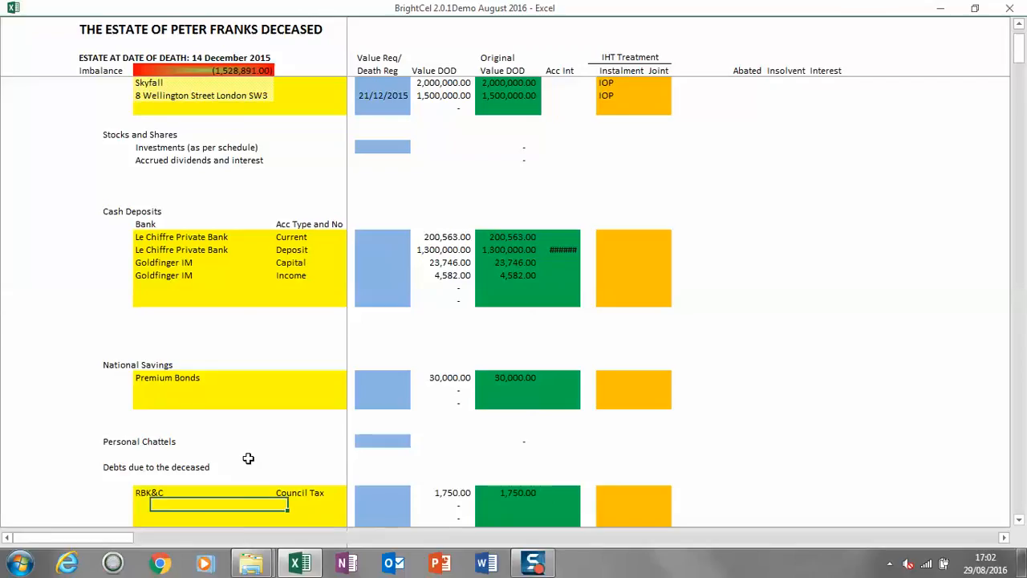
key("Return")
key("Return")
key("Return")
key("Return")
key("Return")
key("Return")
key("Return")
key("Return")
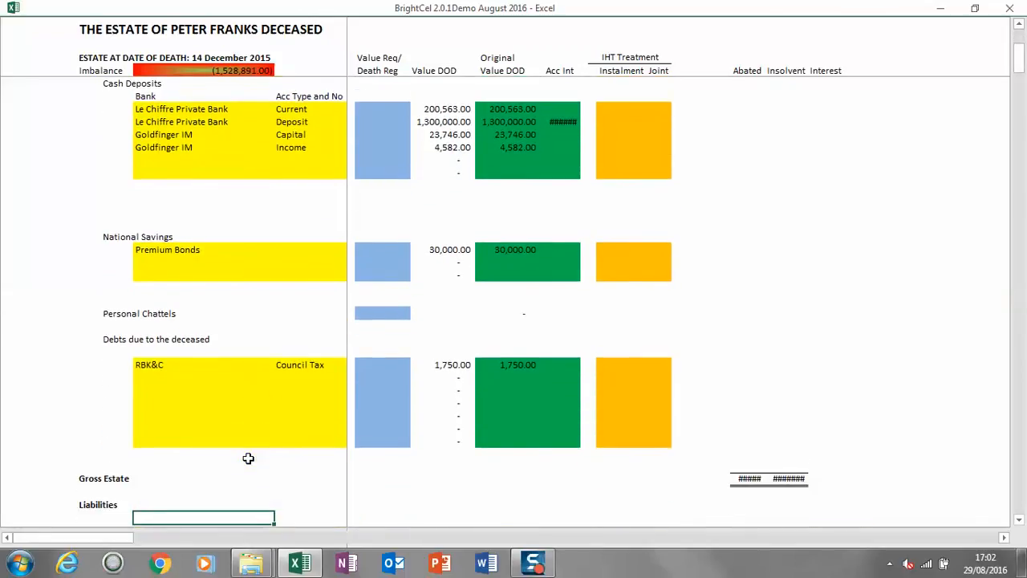
key("Return")
key("Return")
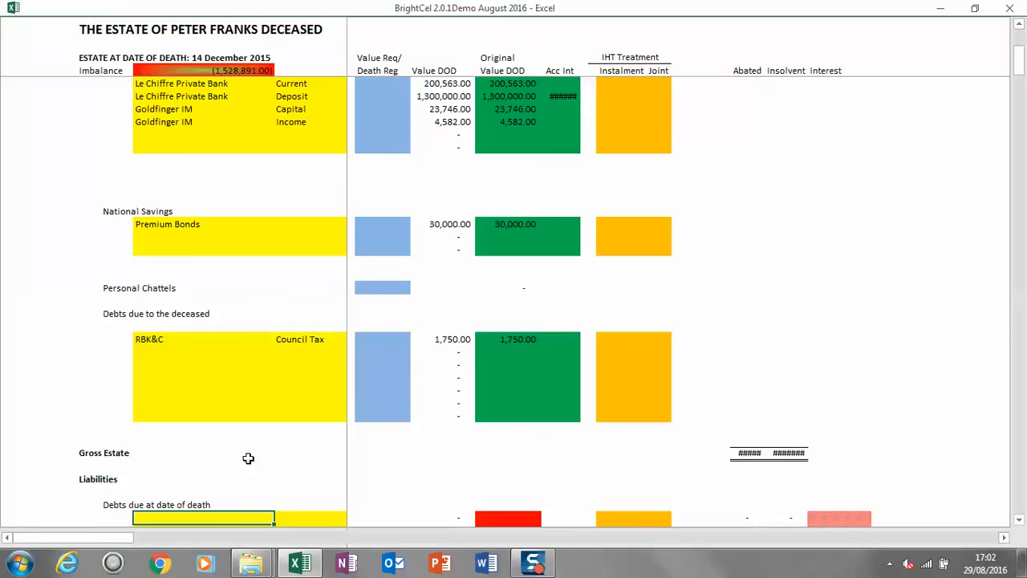
key("Down")
key("Up")
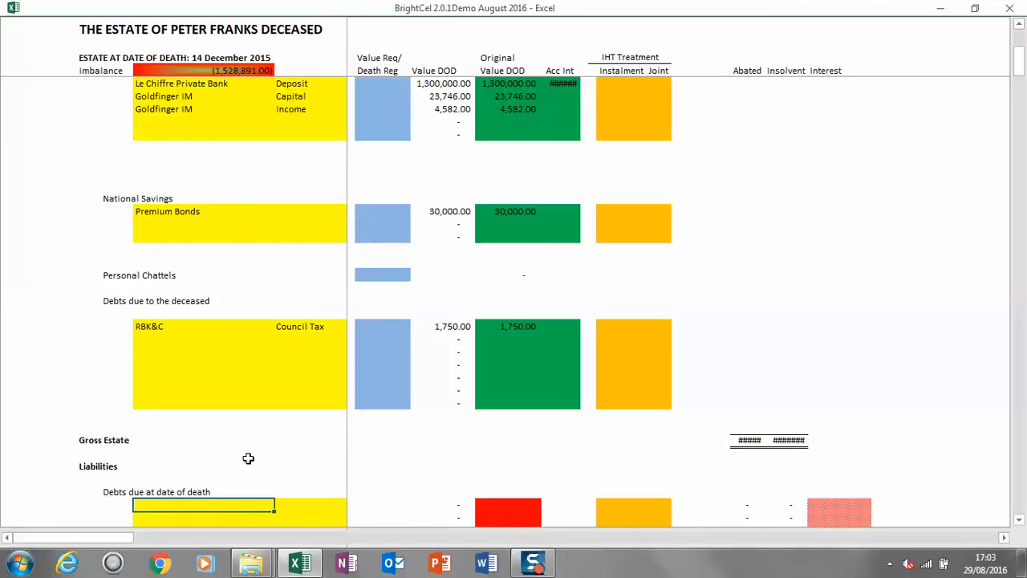
type("CaRVER")
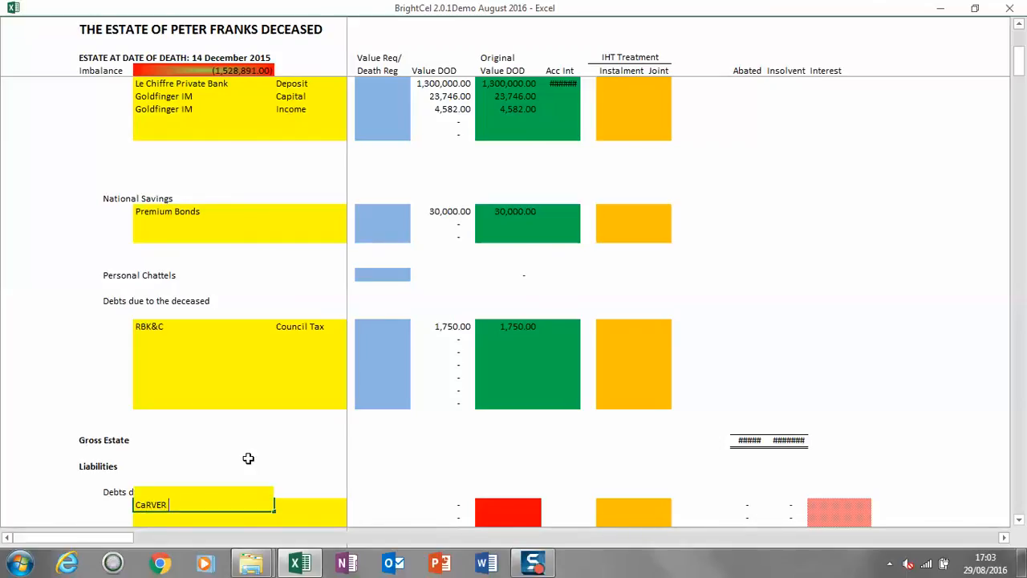
key("BackSpace")
key("BackSpace")
key("BackSpace")
key("BackSpace")
key("BackSpace")
type("arver Media")
key("Return")
key("Tab")
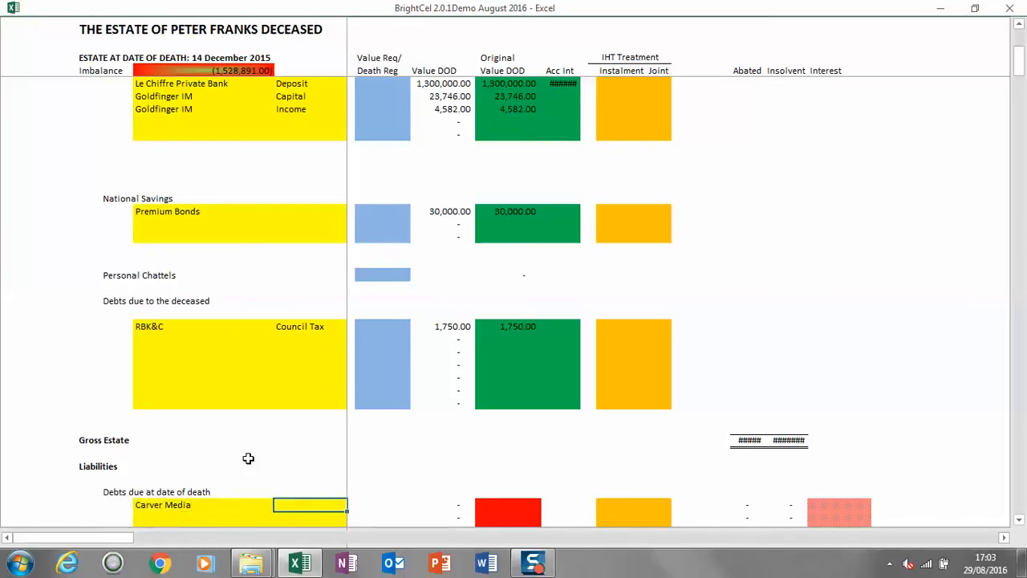
type("Satel")
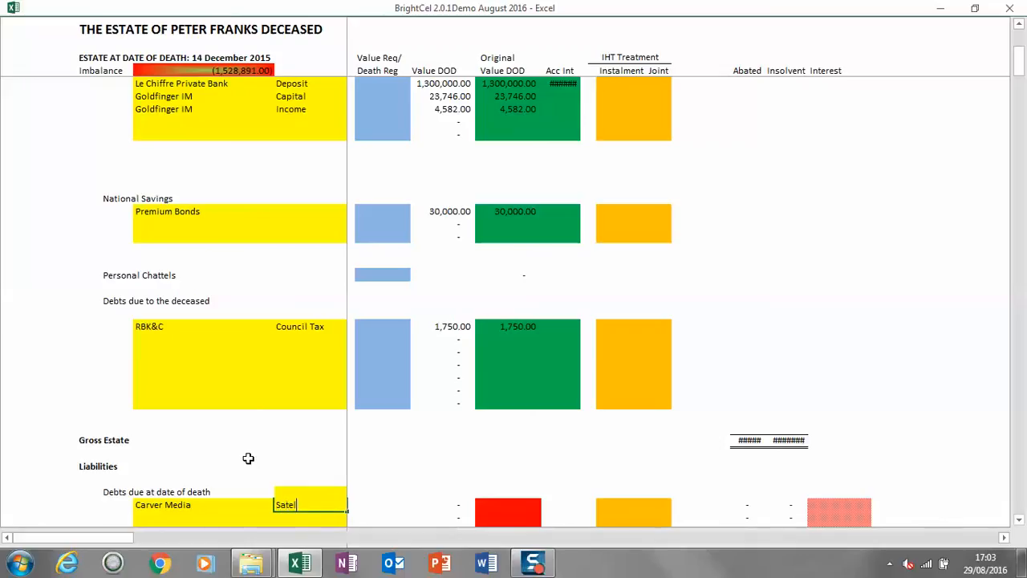
type("ite T")
type("V")
Set the original date-of-death value of the Carver Media liability to -38.42.
key("Tab")
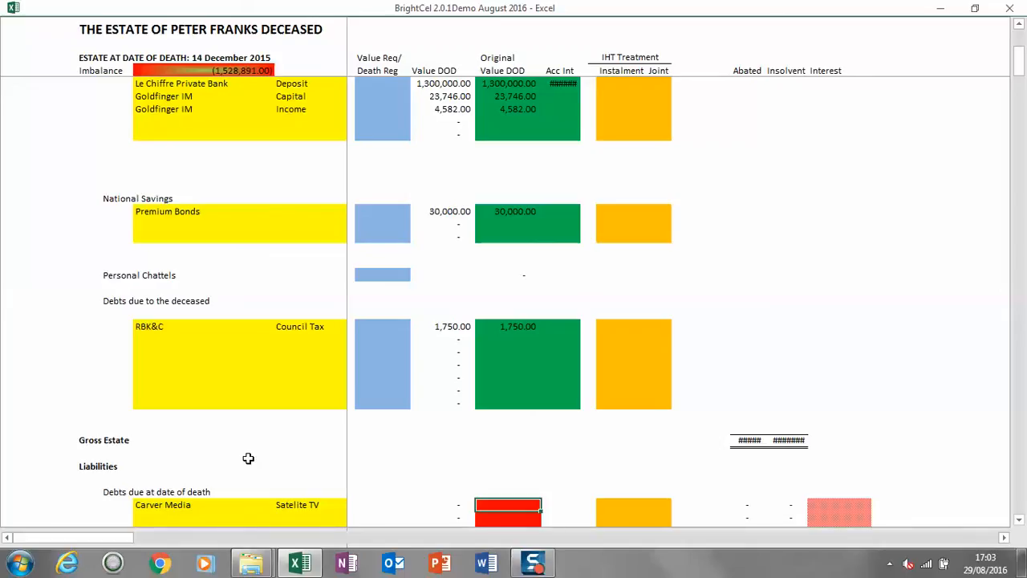
key("F2")
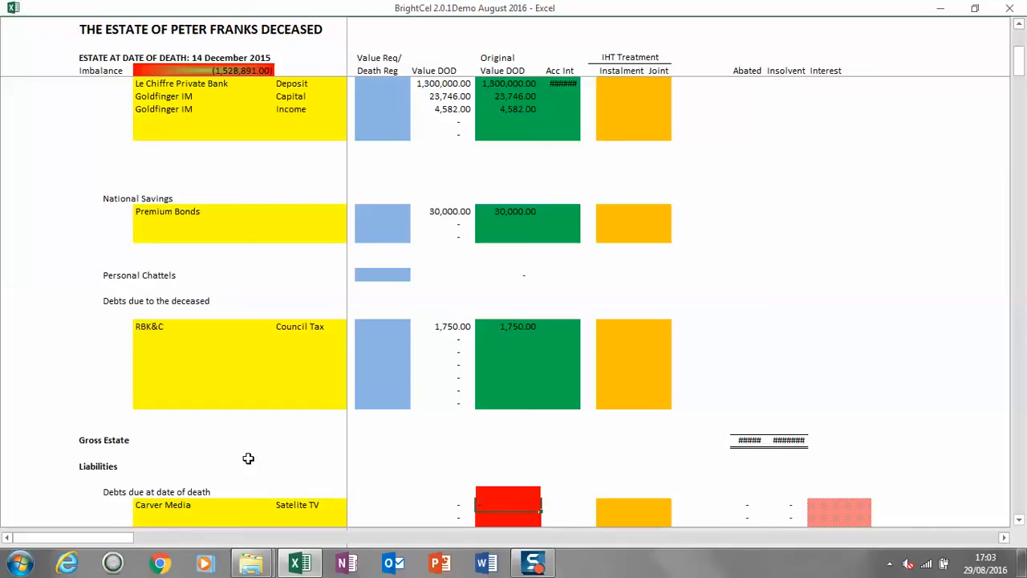
type("-38.42")
key("Return")
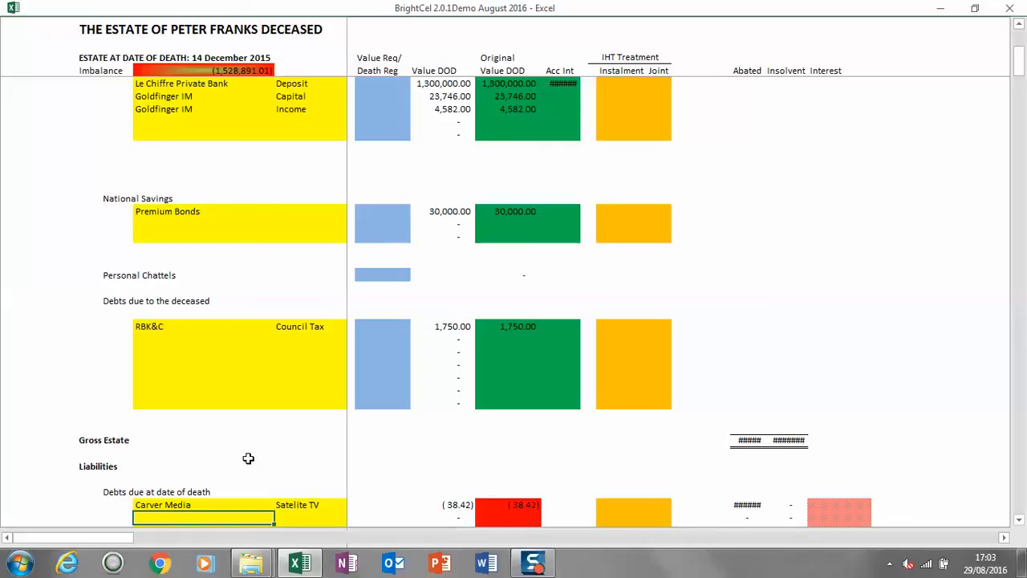
Enter Klebb Cobbler as the second liability under debts due at date of death, with the description Repair Bill.
type("s")
key("BackSpace")
type("Klebb ")
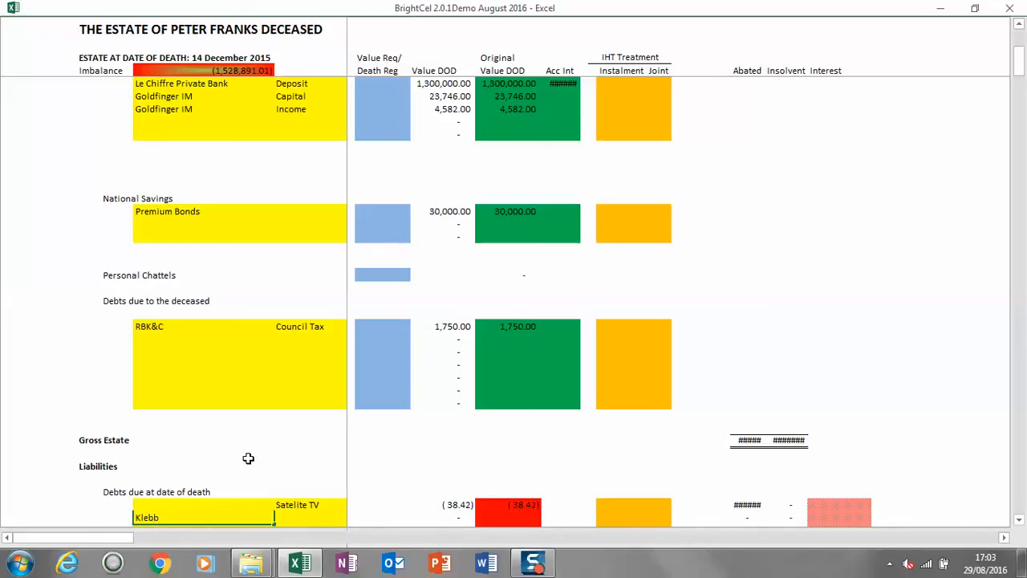
type("Cobbler")
key("Tab")
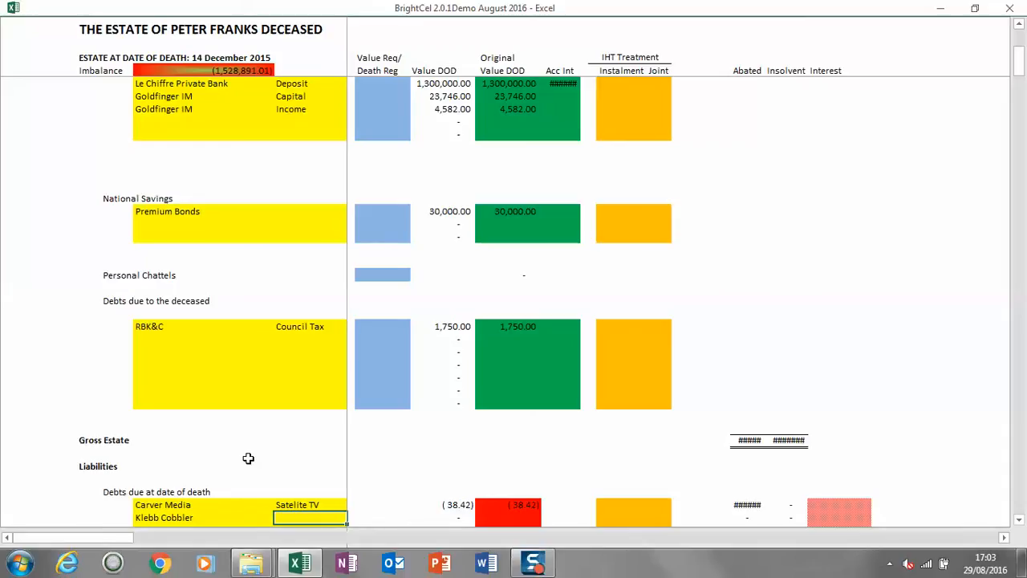
type("Repa")
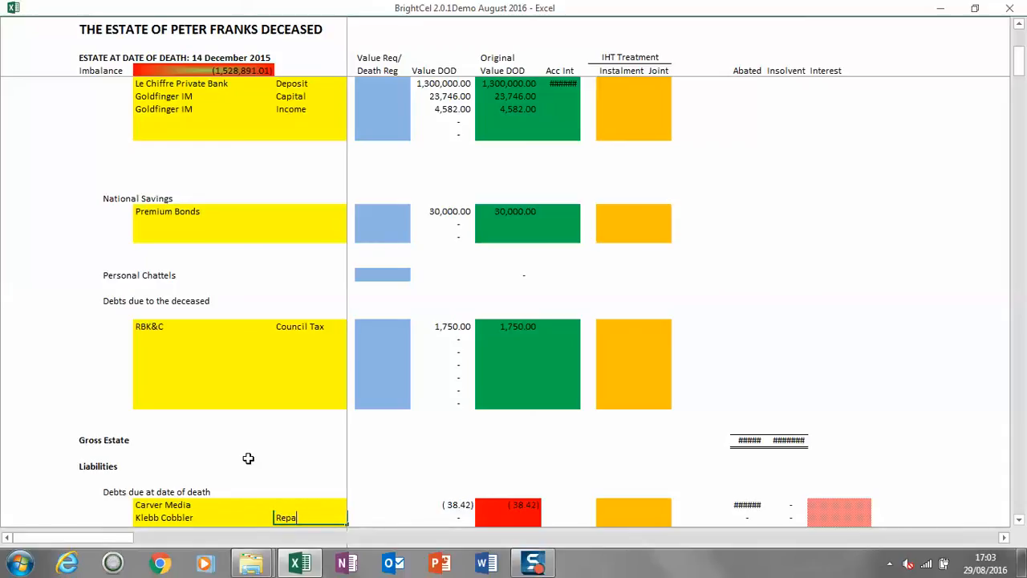
type("ir Bill")
key("Tab")
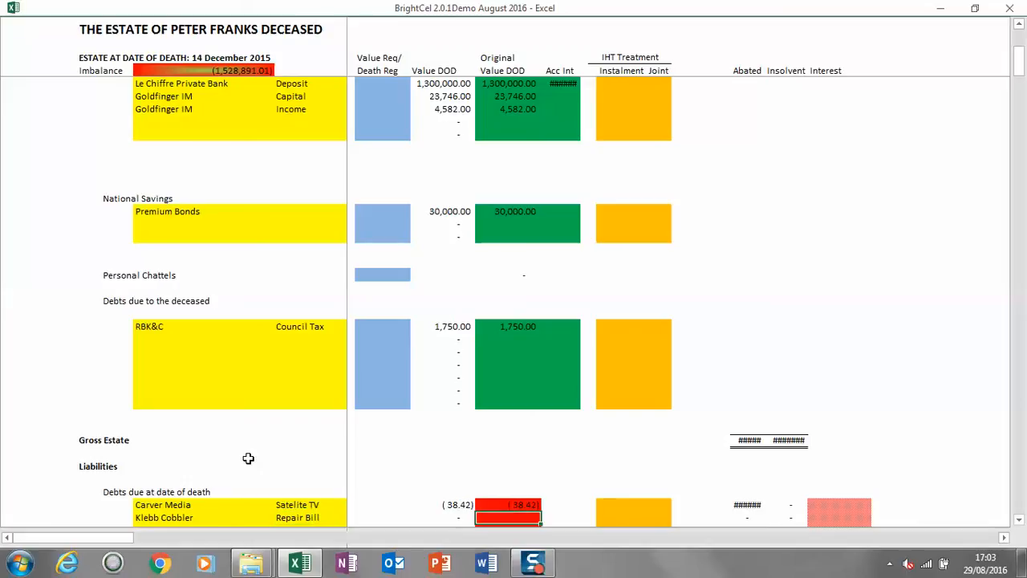
Set the original date-of-death value of the Klebb Cobbler liability to -49.99.
key("Left")
key("Left")
type("49.99")
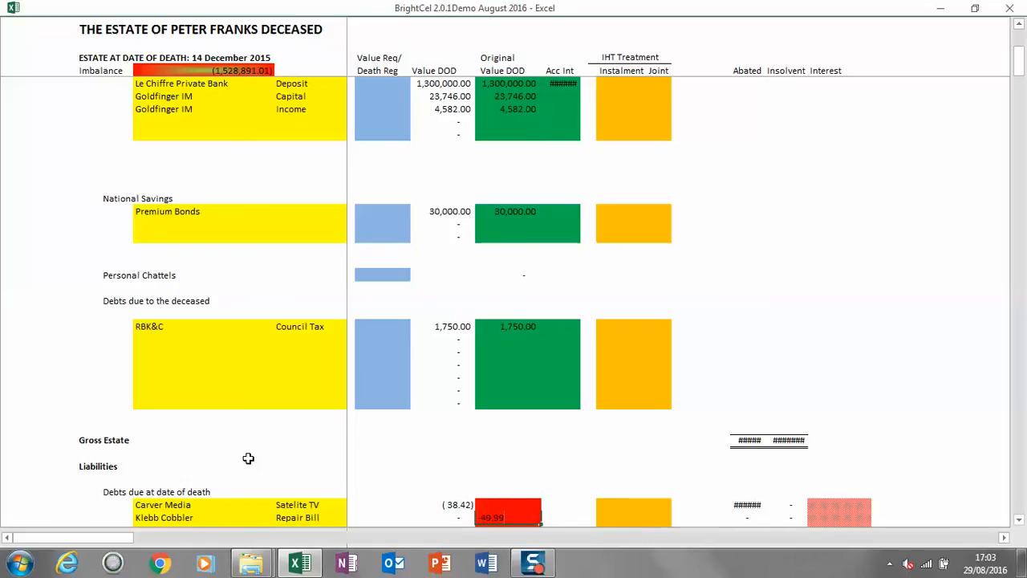
key("Return")
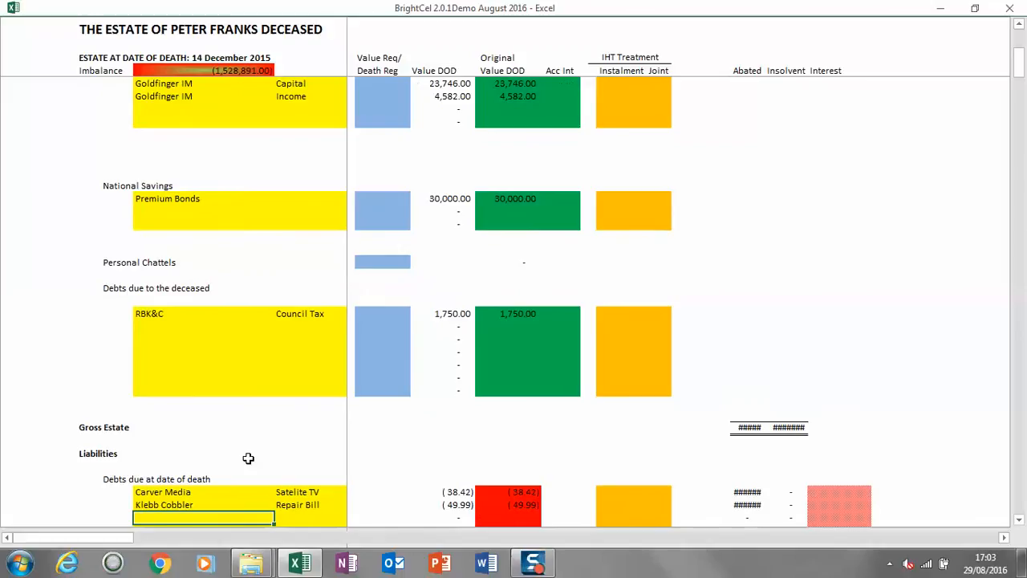
Enter American Express as the third liability under debts due at date of death.
type("Amercia")
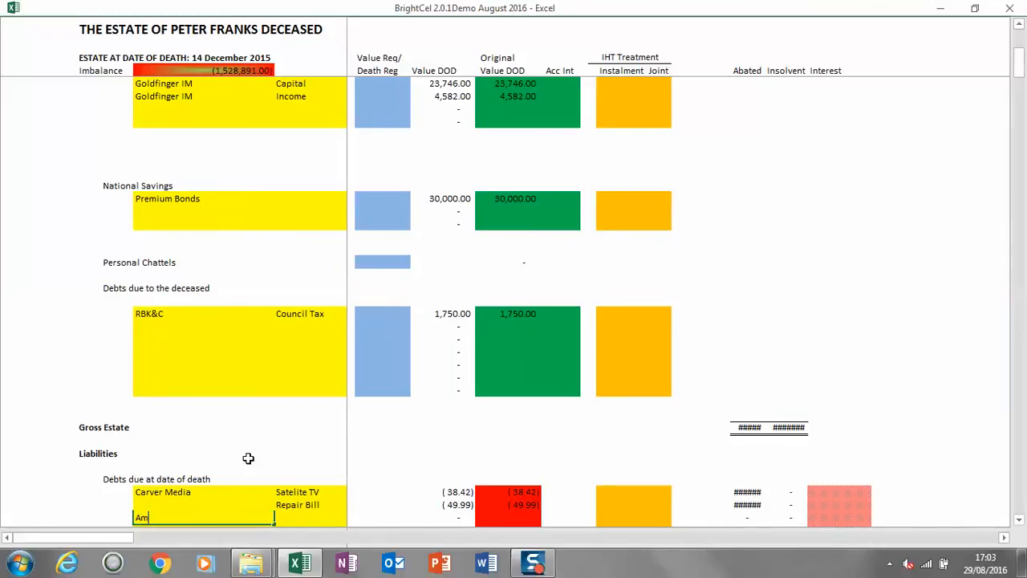
key("BackSpace")
key("BackSpace")
type("ican")
key("BackSpace")
key("BackSpace")
key("BackSpace")
key("BackSpace")
key("BackSpace")
type("ican Express")
key("Tab")
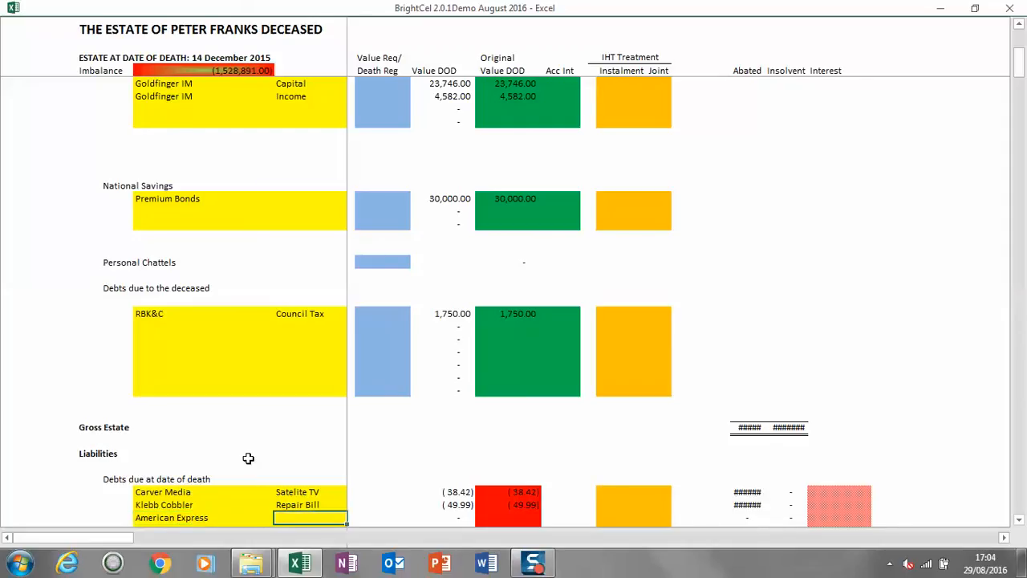
Leave the American Express description blank and set its original date-of-death value to -3,479.53.
key("Tab")
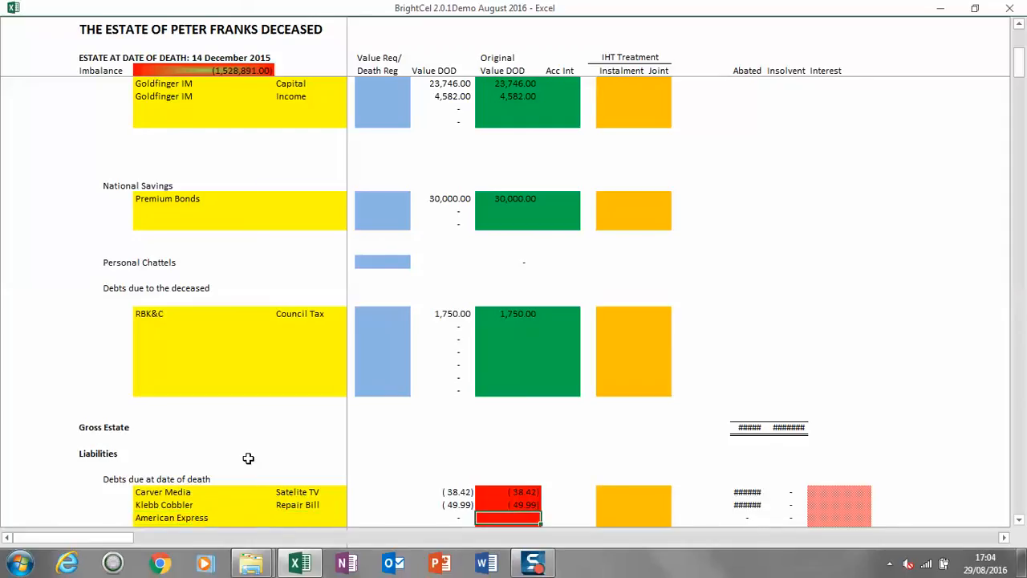
type("-3,479")
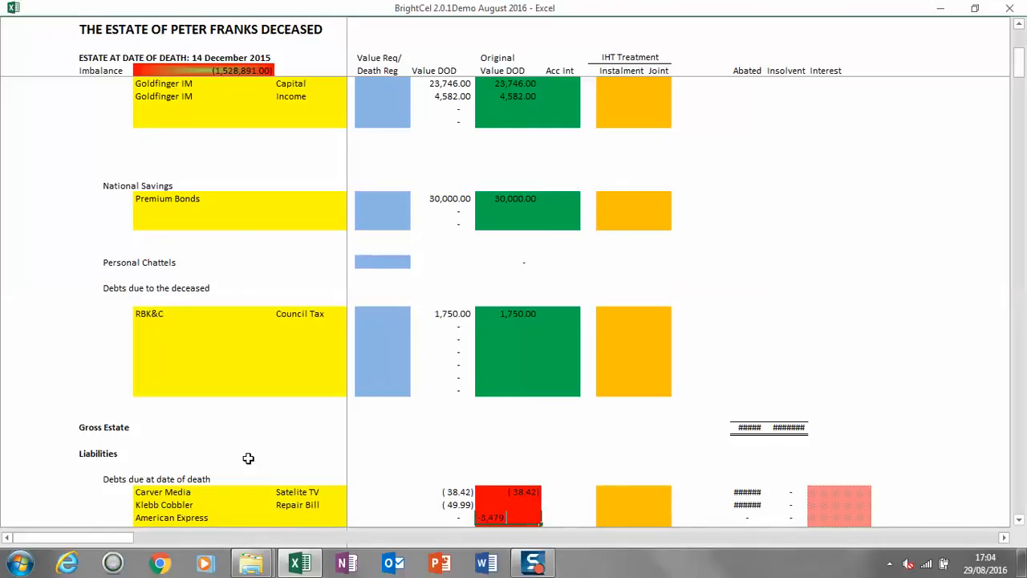
type(".53")
key("Return")
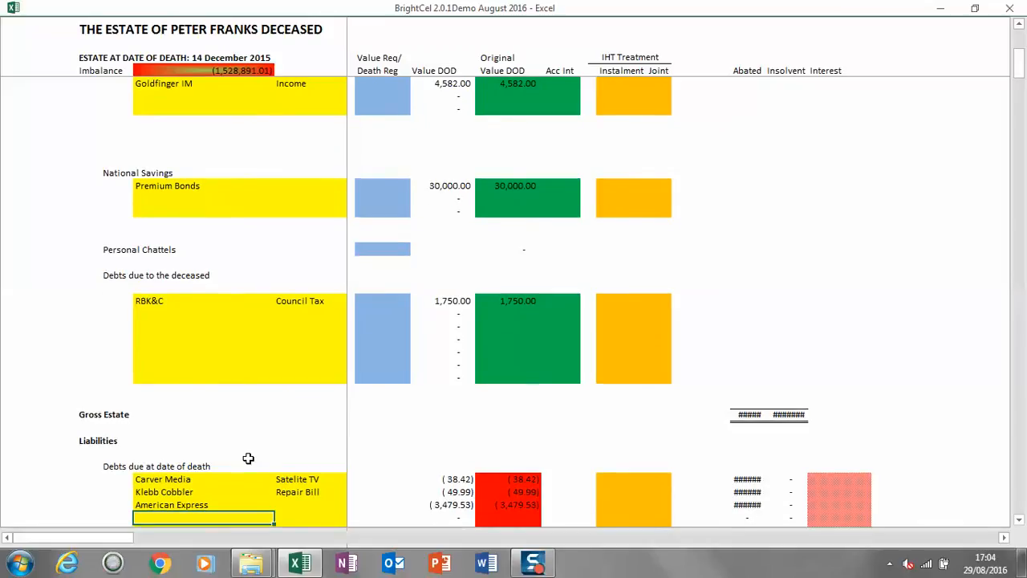
Enter Slumber Inc (UK) Ltd as the first funeral expense, with the description Undertakers.
key("Down")
key("Down")
key("Down")
key("Down")
key("Down")
key("Down")
key("Down")
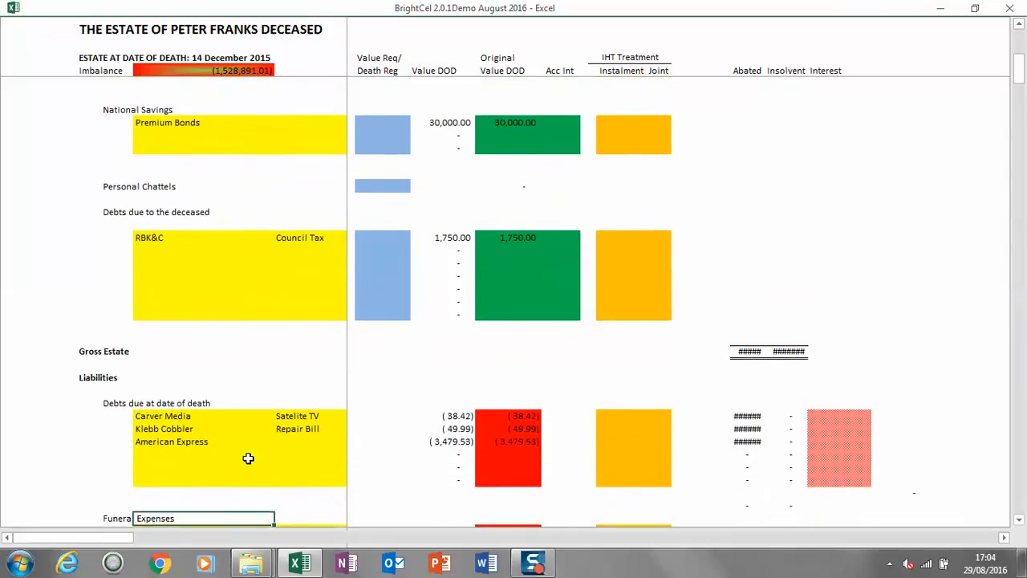
key("Up")
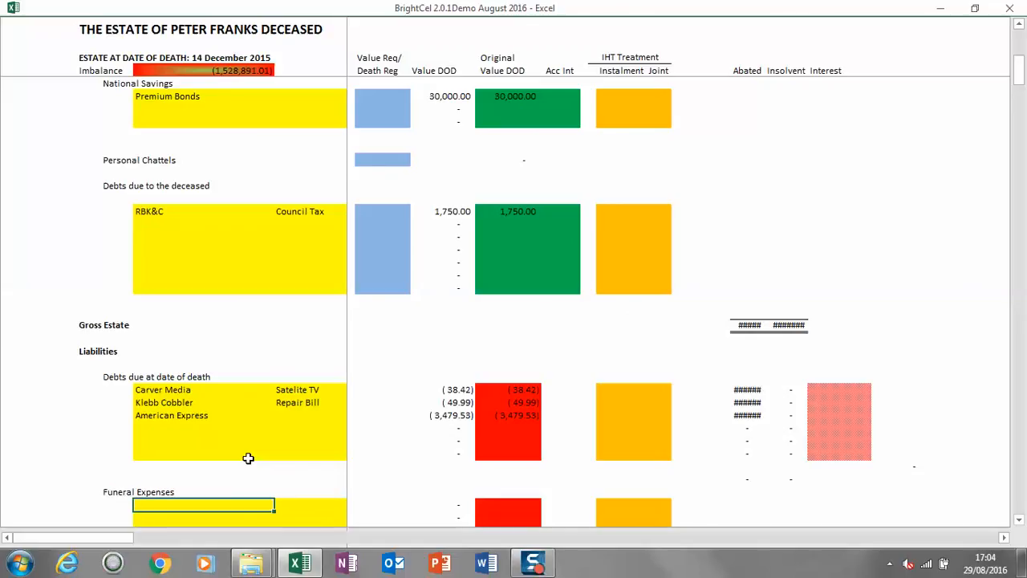
type("Sl")
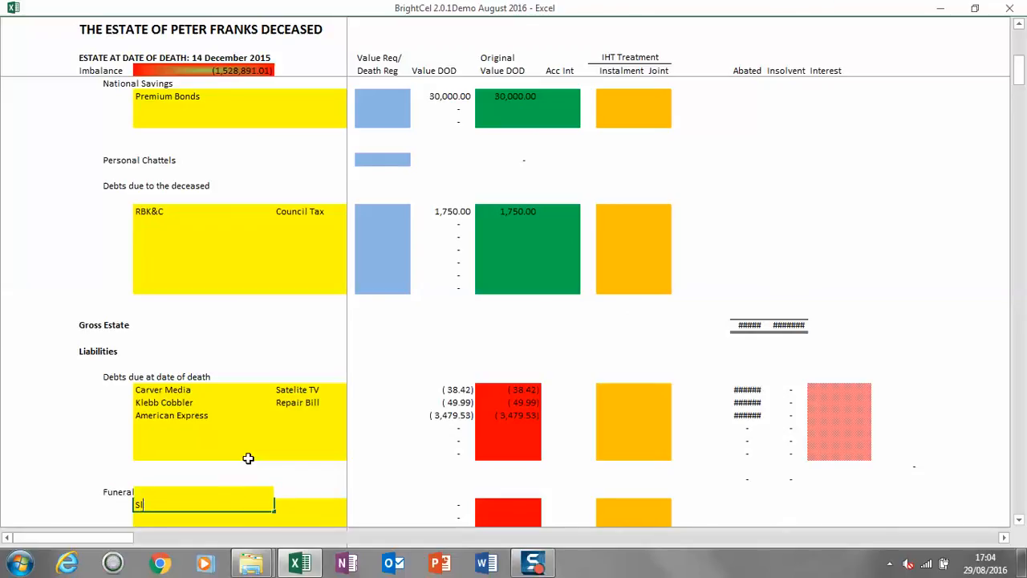
type("umber Inc (UK) Ltd")
key("Tab")
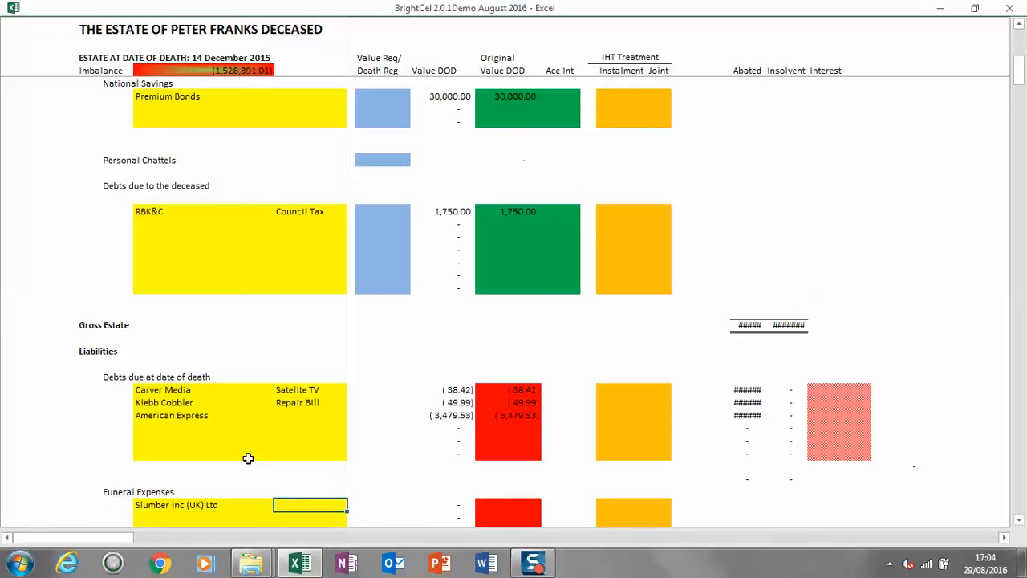
type("Undertakers")
key("Tab")
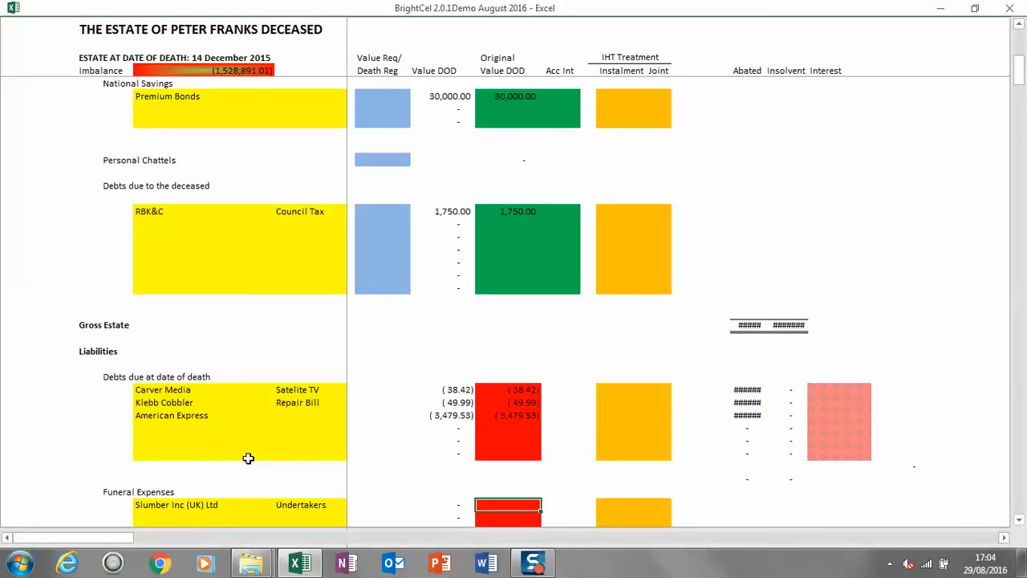
Set the original value of the Slumber Inc (UK) Ltd funeral expense to -3,250.
type("-325")
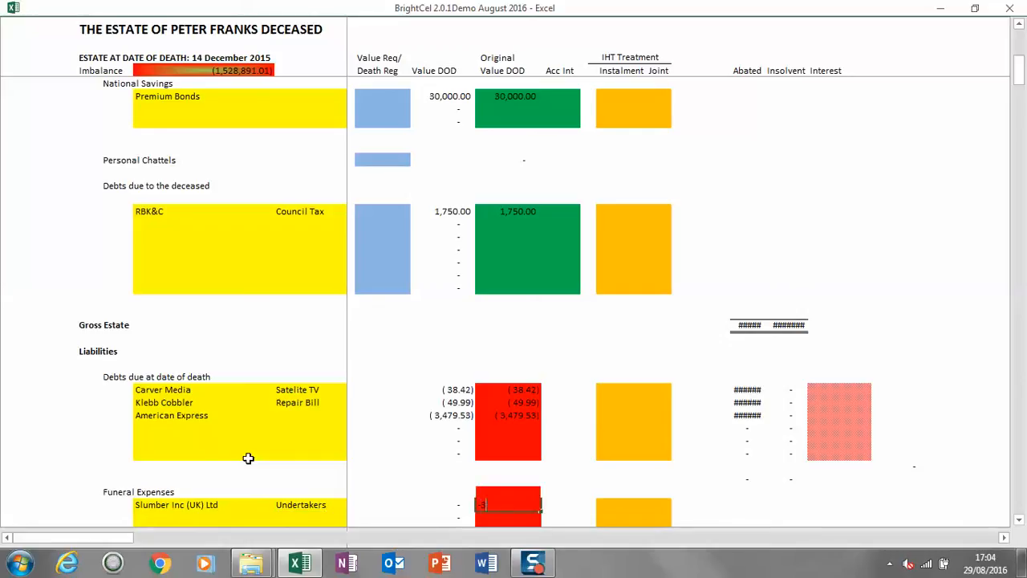
type("0")
key("Return")
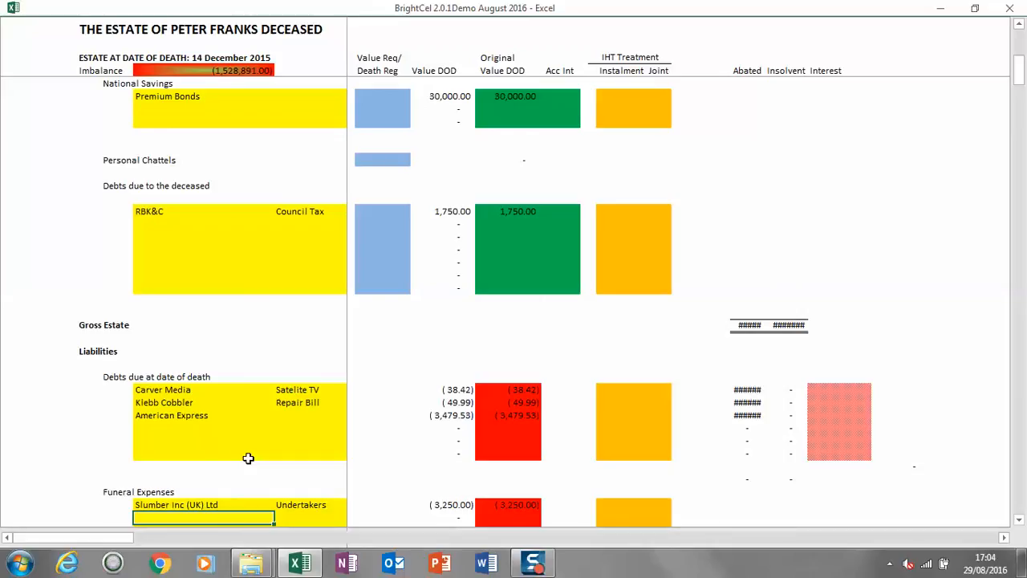
Enter the supplier's full name as the second funeral expense, with the description Caviar and an original value of -2,750.
type("Valent")
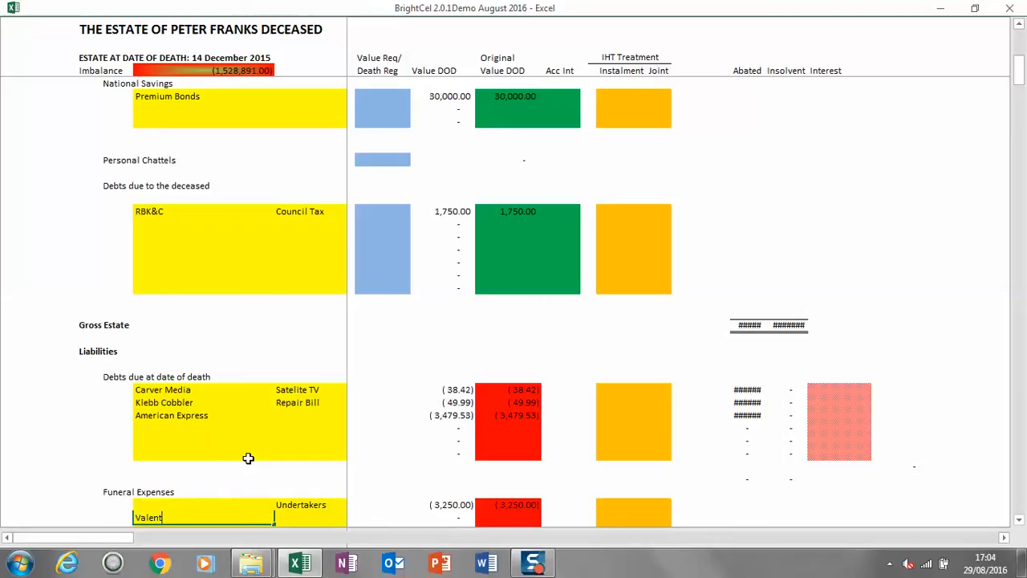
type("in Zukovxky")
key("Tab")
type("Caviar")
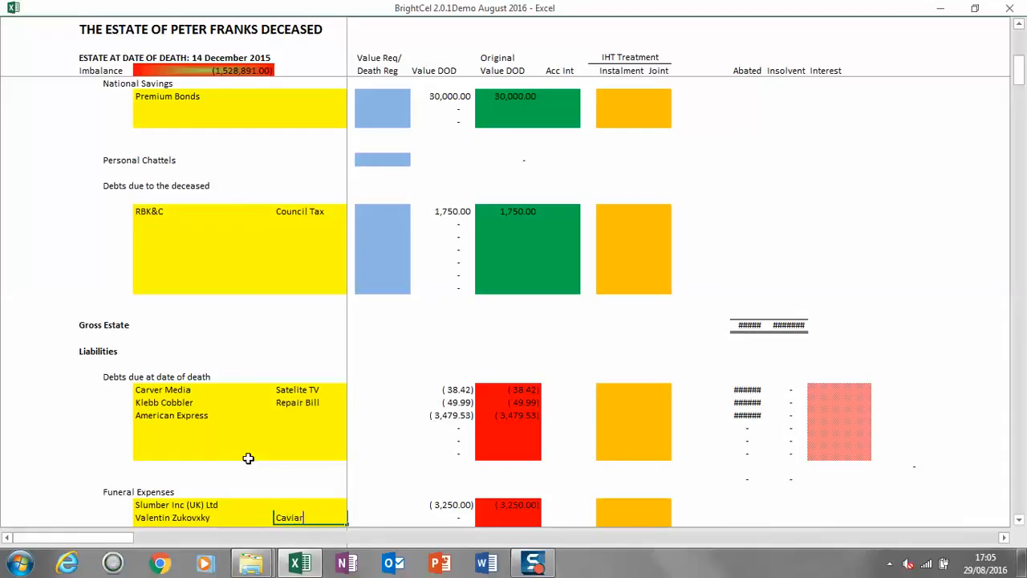
key("Tab")
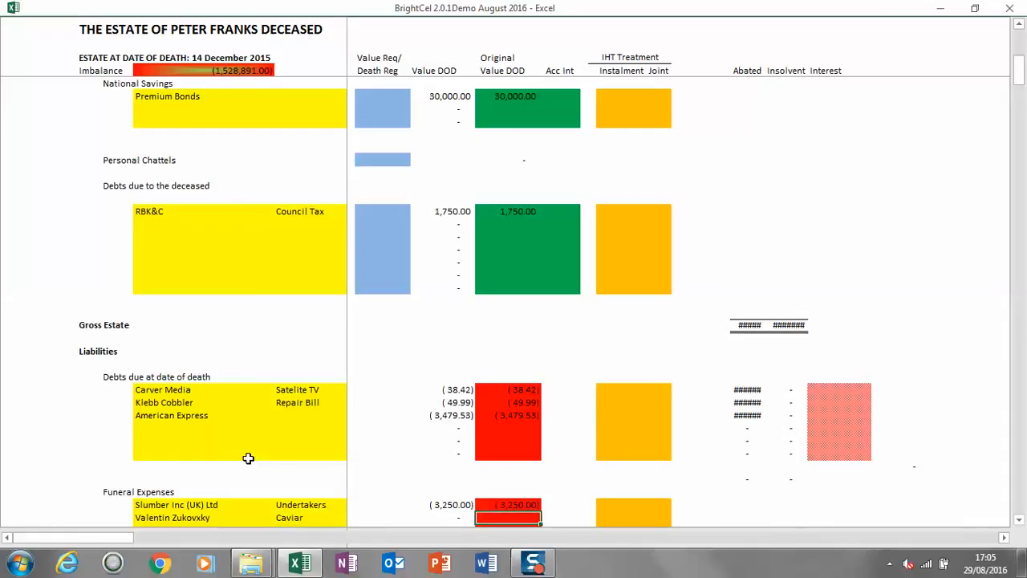
type("2750")
key("Return")
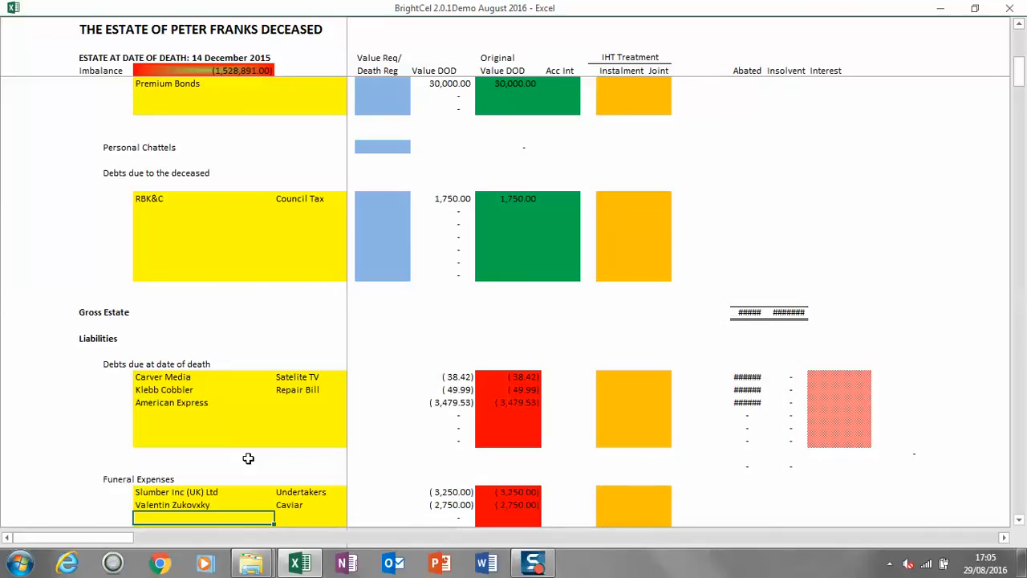
Review the recorded funeral expenses, liabilities and debts, and examine the estate's imbalance figure.
key("Down")
key("Down")
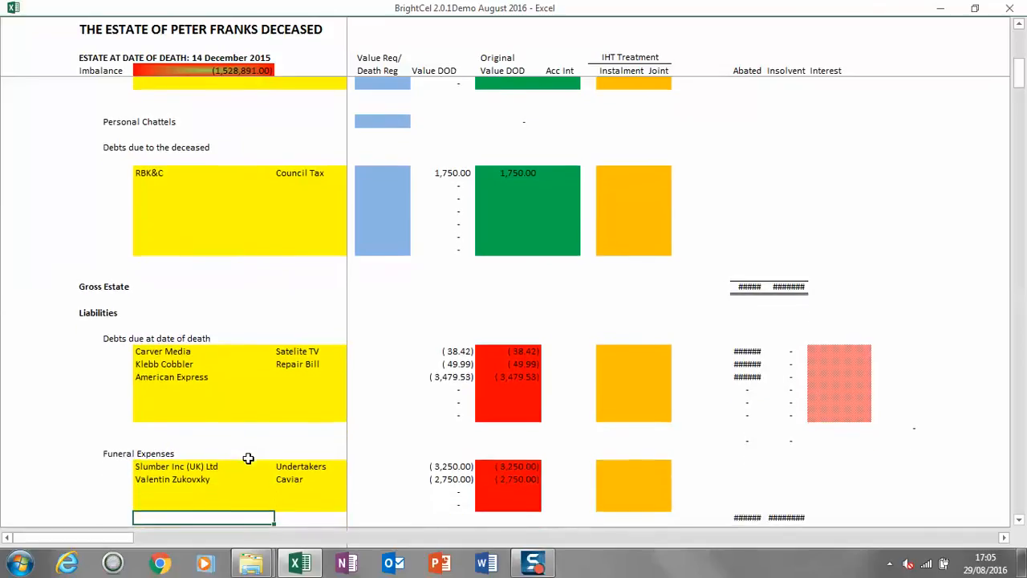
key("Up")
key("Up")
key("Up")
key("Up")
key("Up")
key("Up")
key("Up")
key("Up")
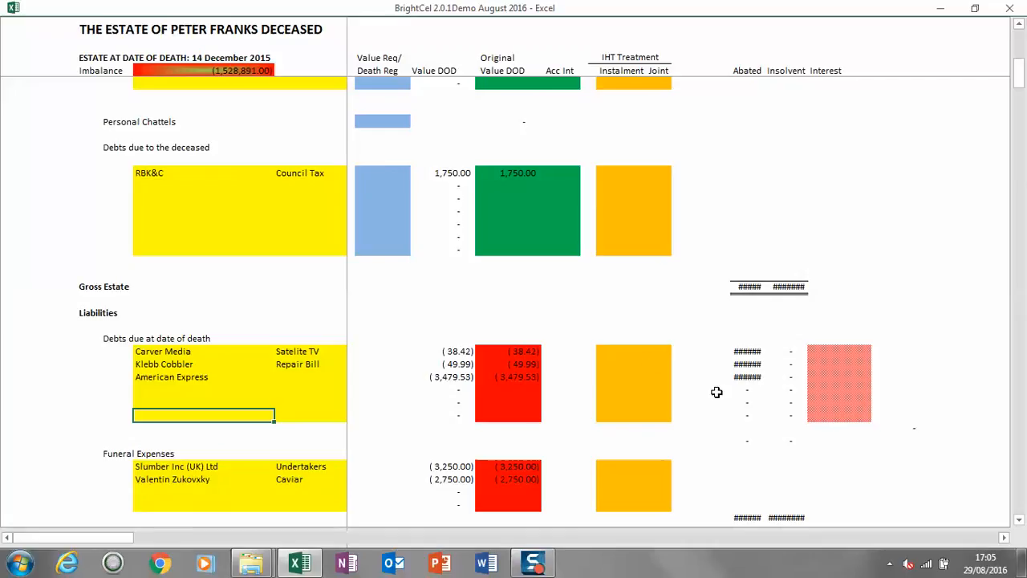
left_click(343, 171)
key("Up")
key("Up")
key("Up")
key("Up")
key("Up")
key("Up")
key("Up")
key("Up")
key("Up")
key("Up")
key("Up")
key("Up")
key("Up")
key("Up")
key("Up")
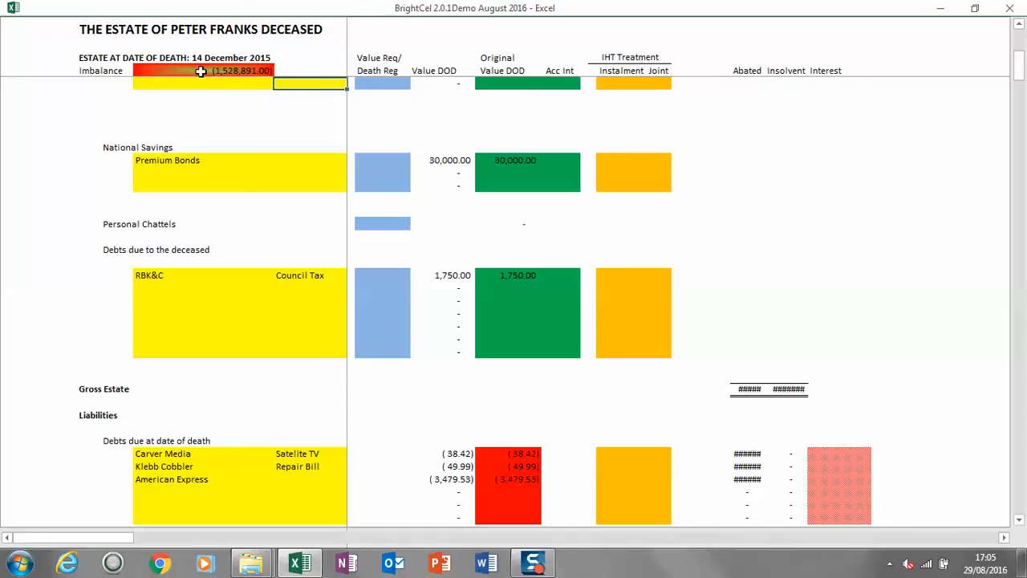
Compile the lists from the estate entries and show the comments column.
right_click(237, 135)
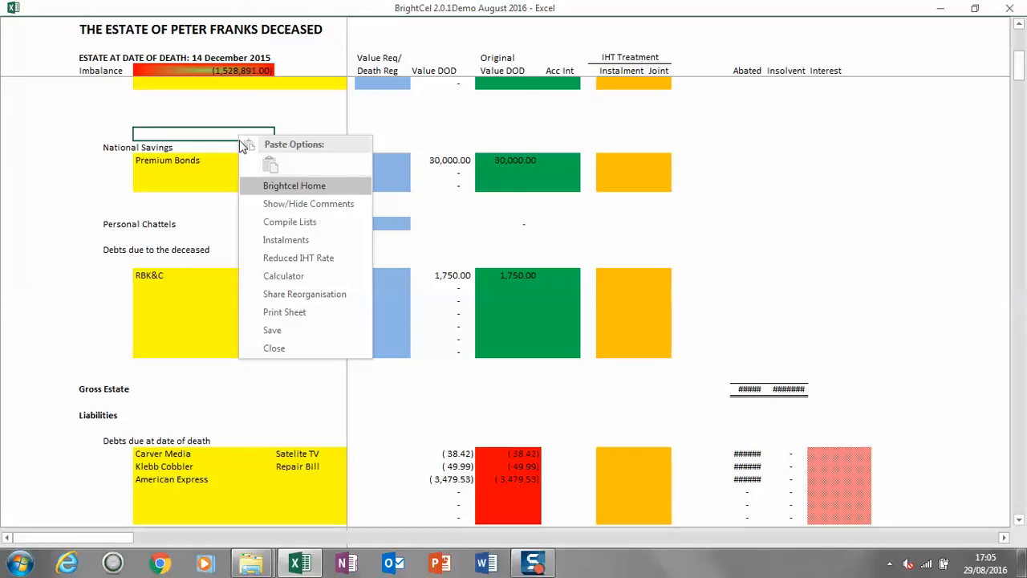
left_click(269, 225)
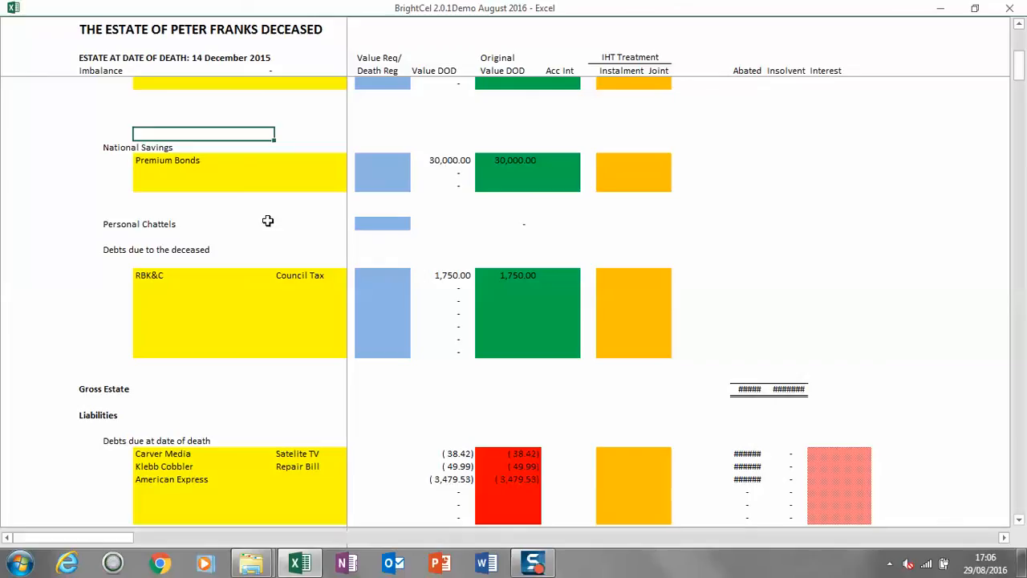
right_click(268, 221)
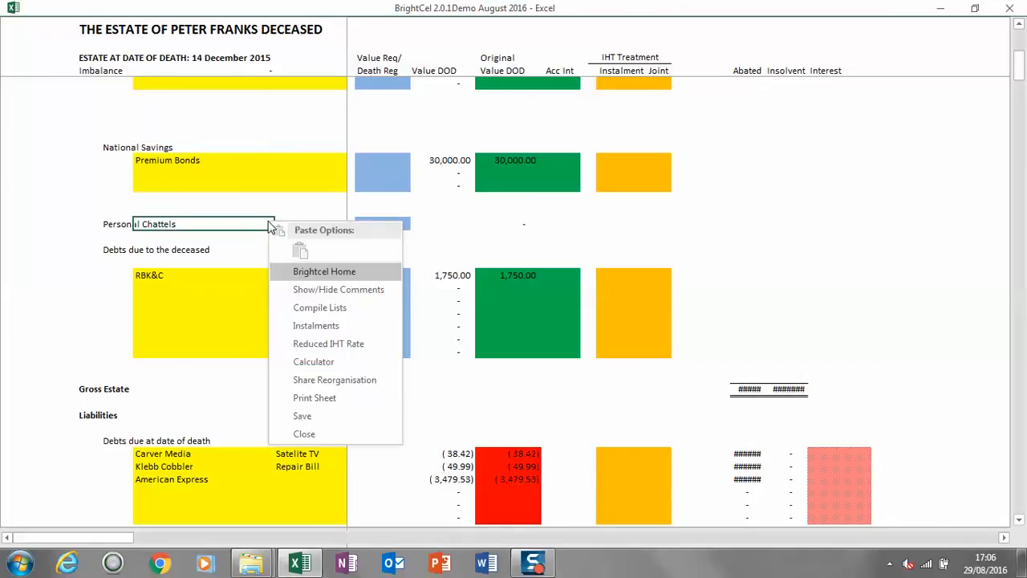
left_click(307, 291)
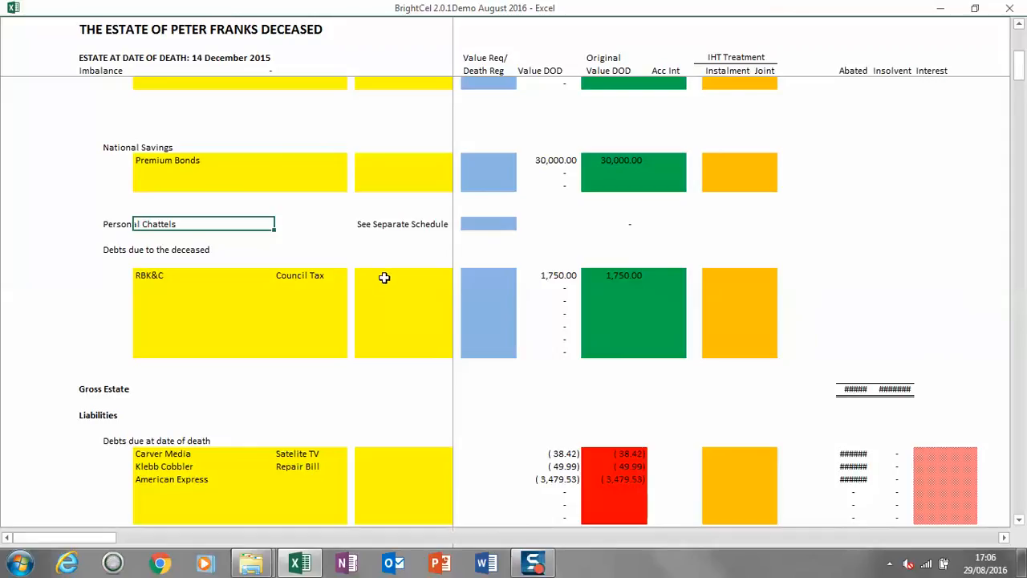
Add the comment Russian Roubles to the Klebb Cobbler repair bill and hide the comments column.
left_click(385, 468)
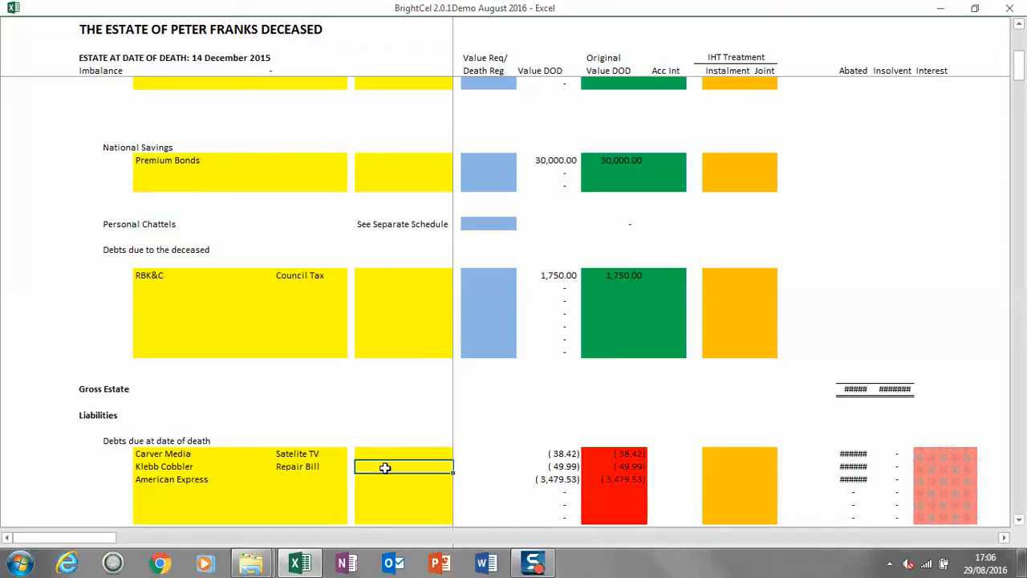
type("Russian Roubles")
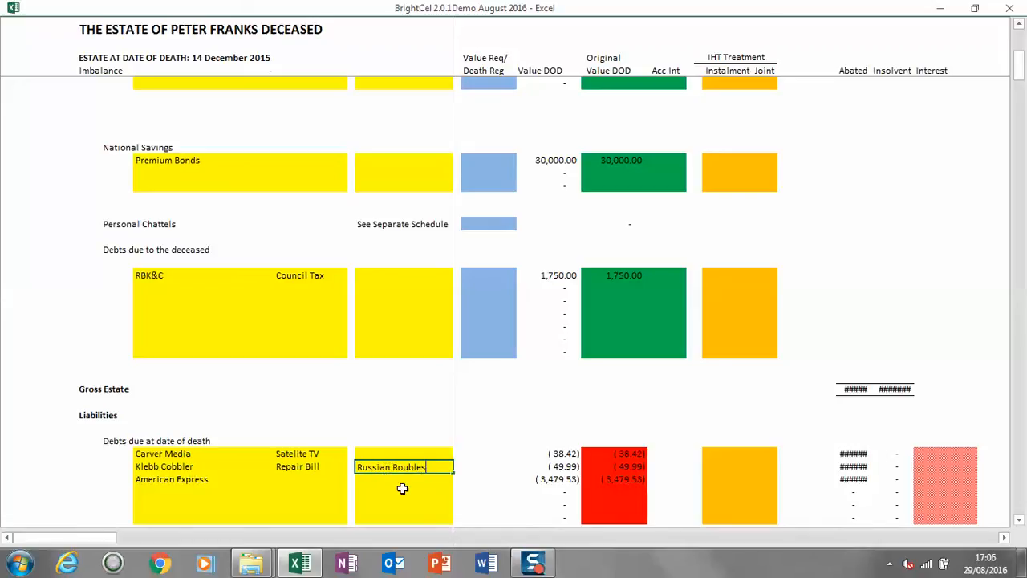
right_click(408, 486)
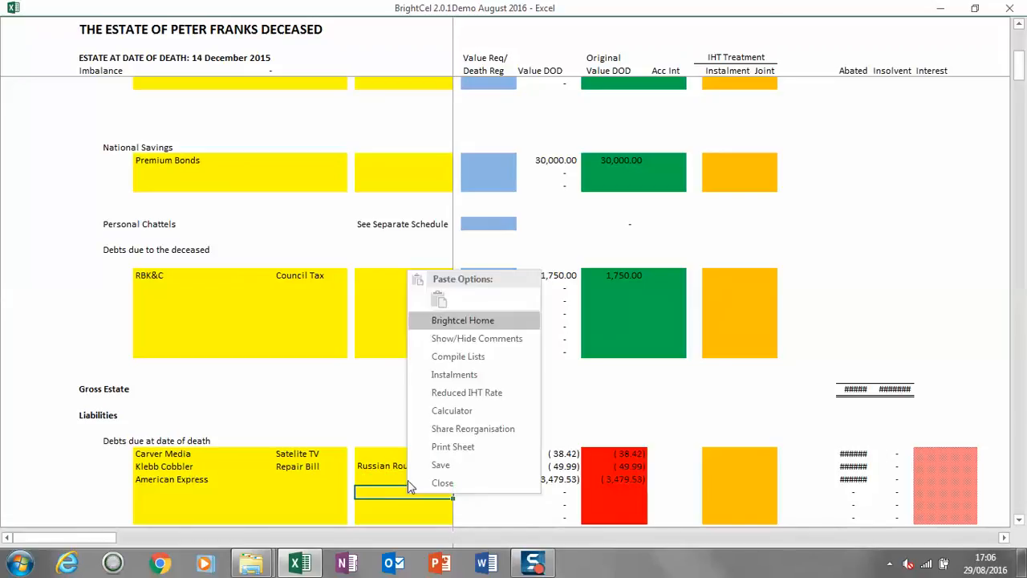
left_click(449, 338)
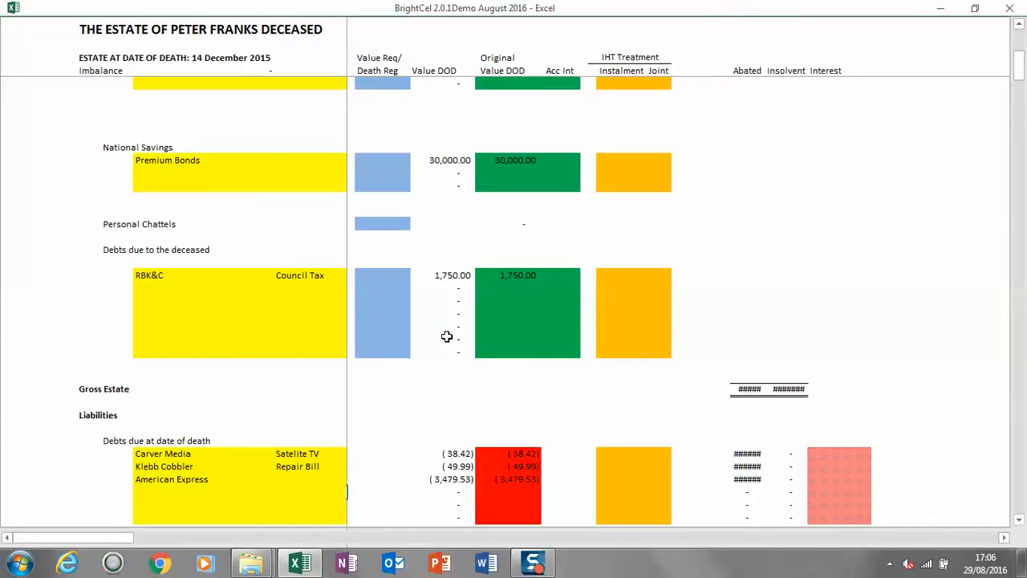